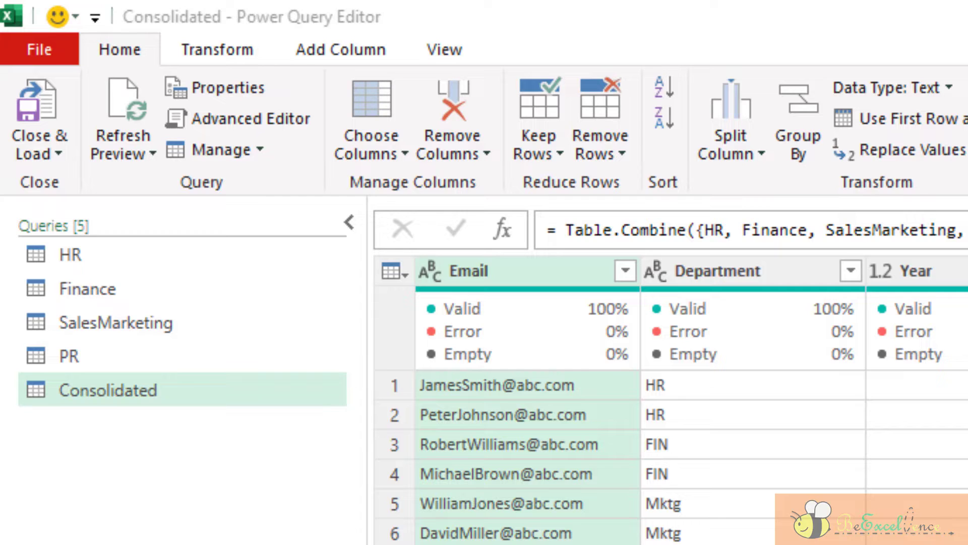
Step: Close & Load the queries, then check the Finance, SalesMarketing, PR, 18-row Consolidated and HR sheets
click(50, 105)
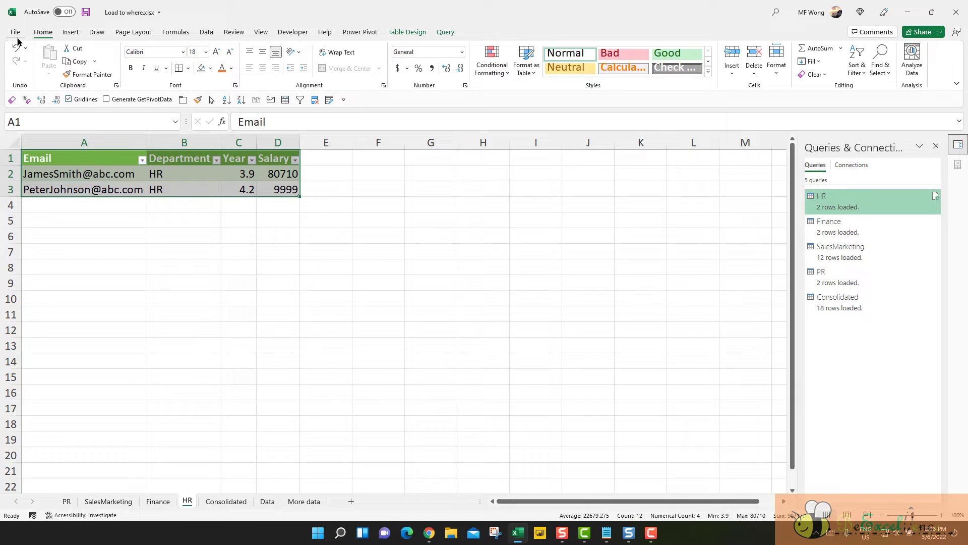
click(162, 501)
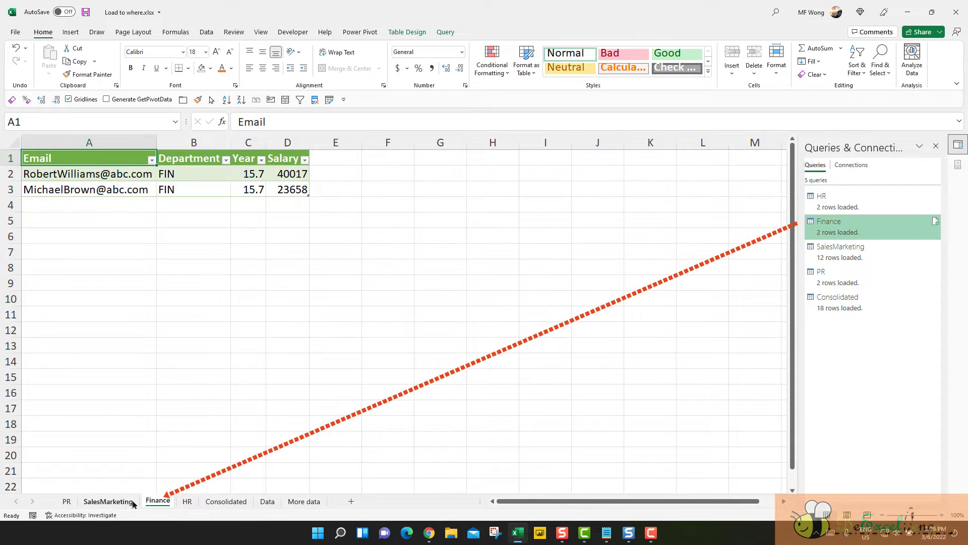
click(109, 501)
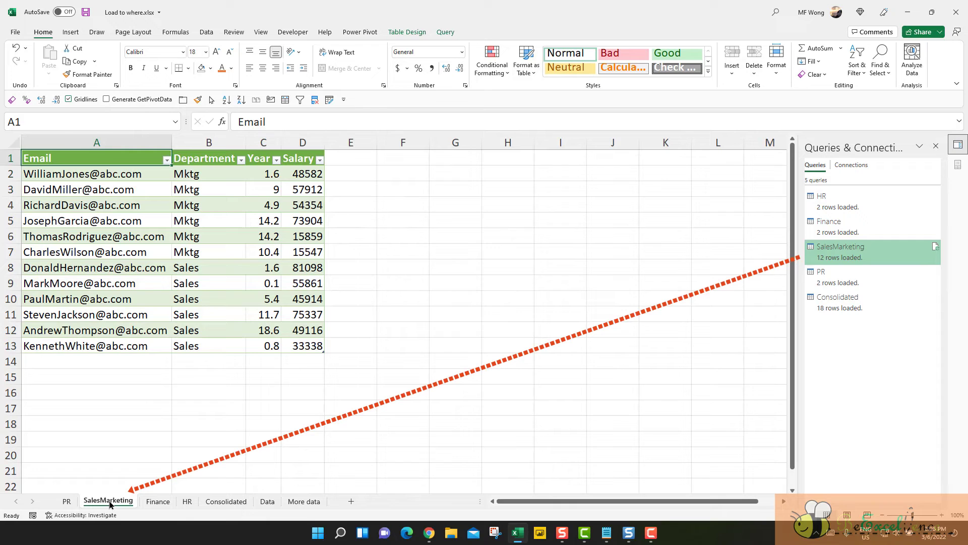
click(67, 502)
click(233, 505)
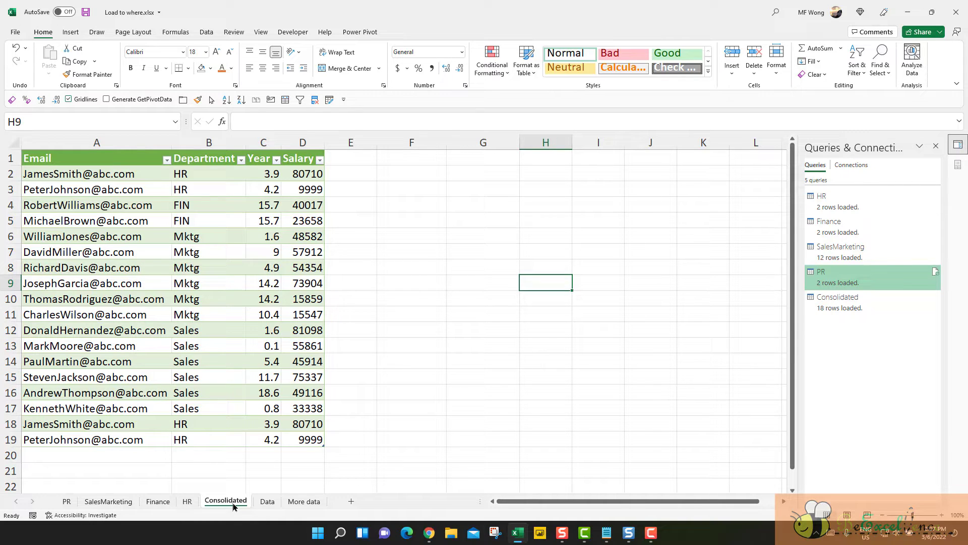
click(186, 501)
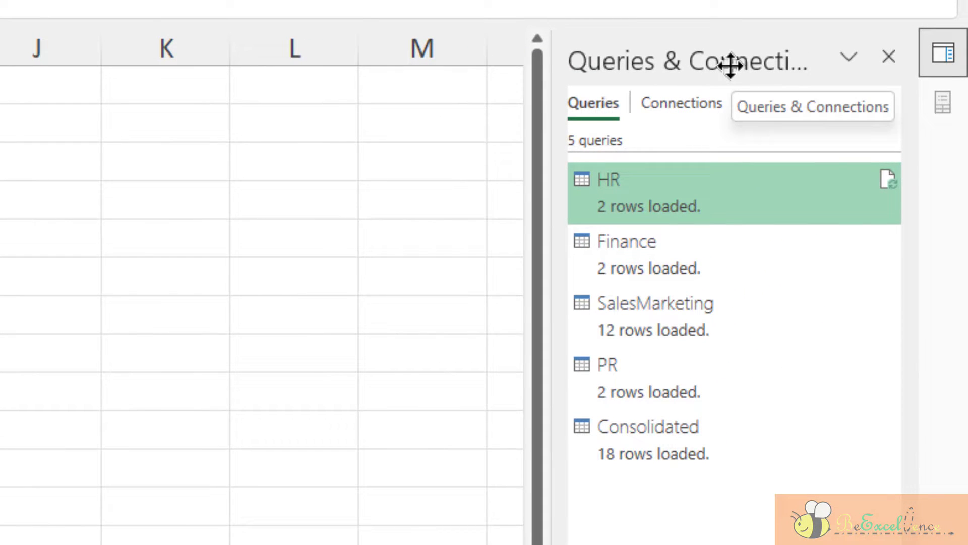
Step: Set the HR query to Only Create Connection and accept the Possible Data Loss warning
right_click(703, 198)
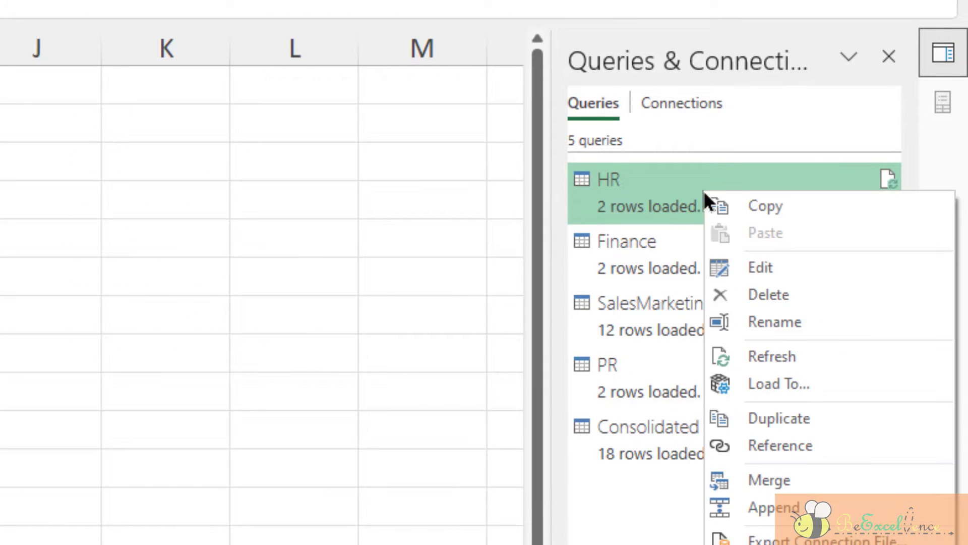
click(812, 385)
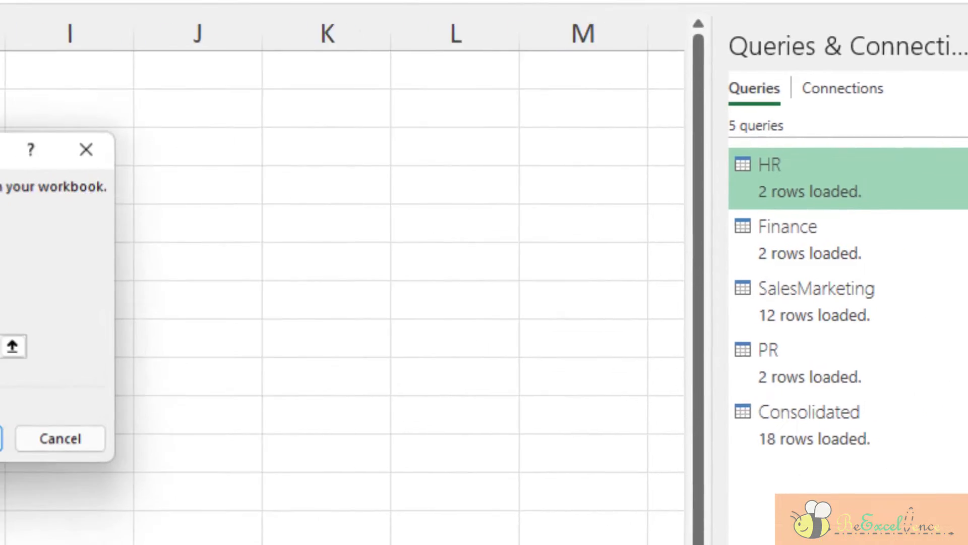
click(445, 225)
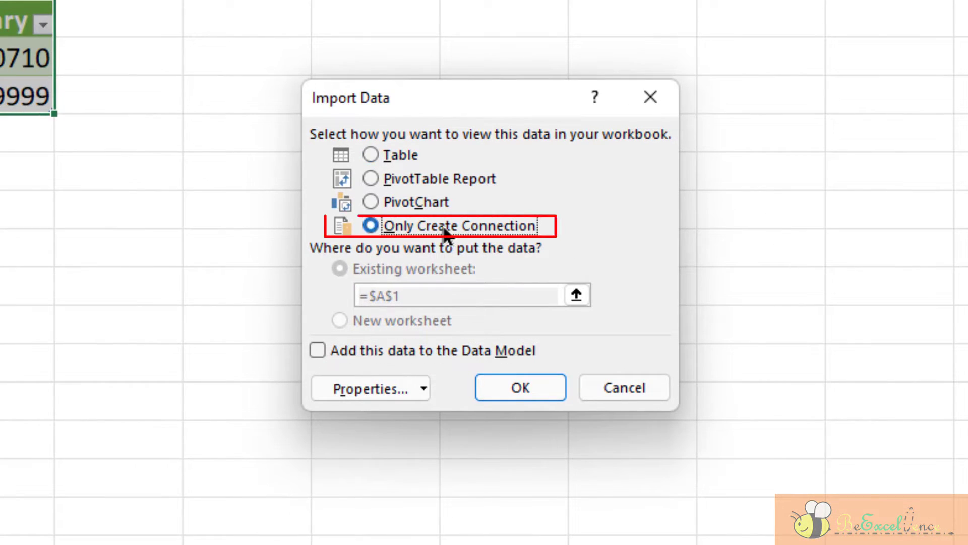
click(532, 384)
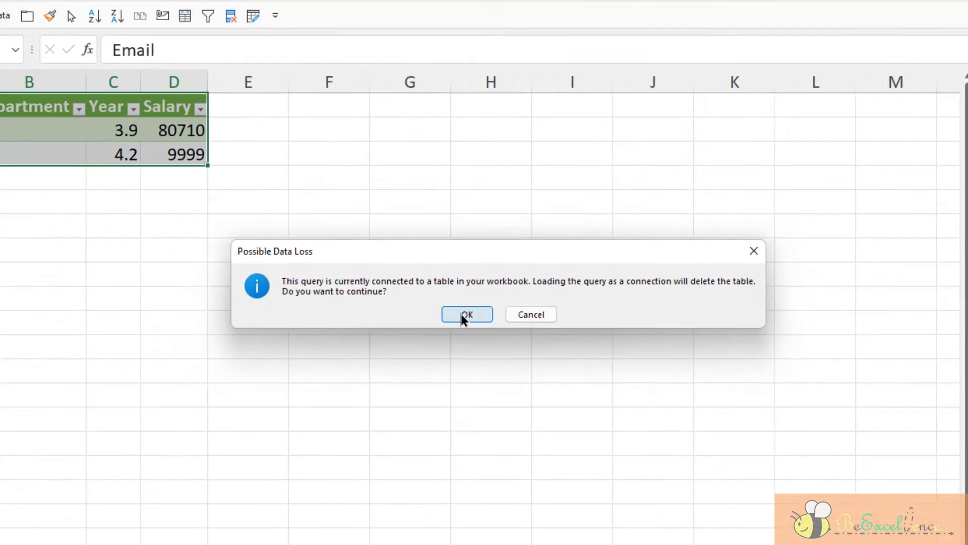
click(463, 353)
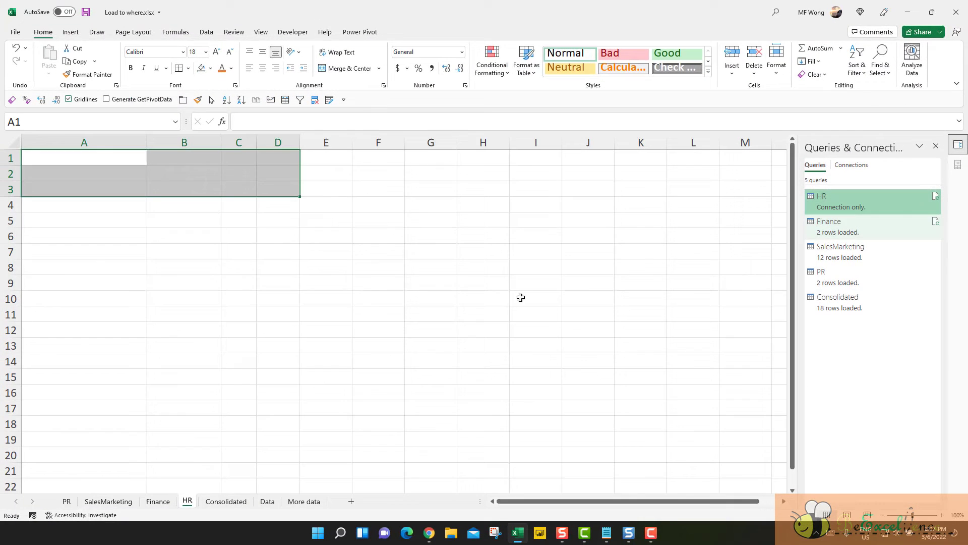
click(160, 396)
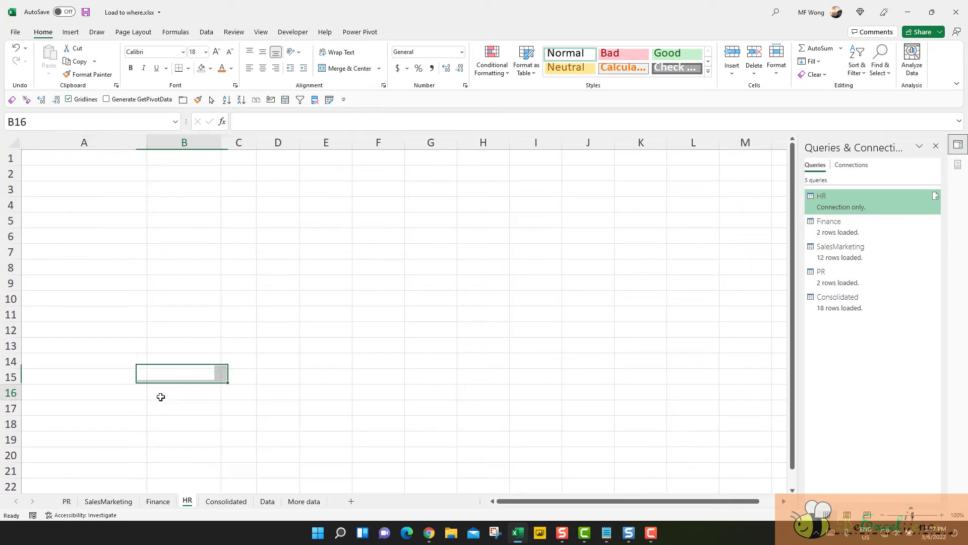
Step: Check where the Finance, SalesMarketing and PR queries load their tables
right_click(188, 503)
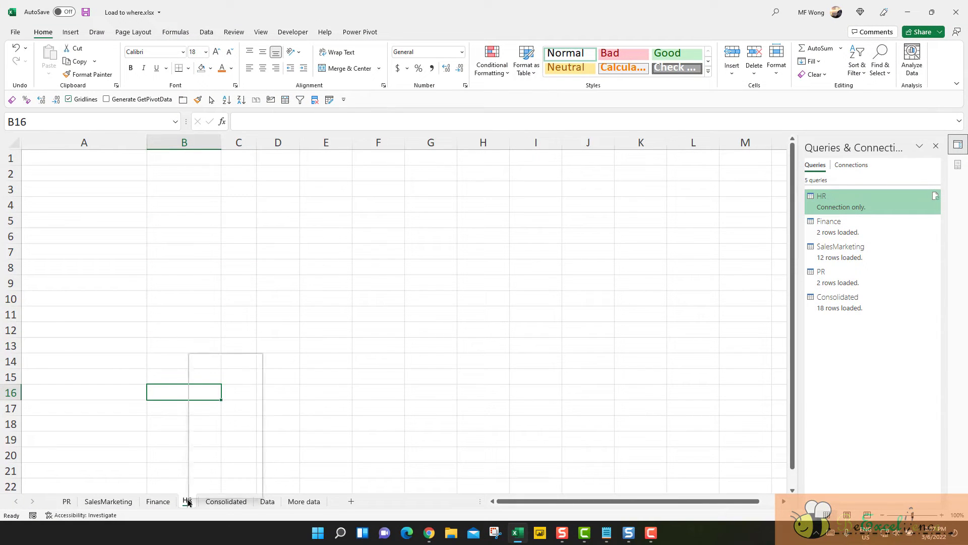
click(162, 463)
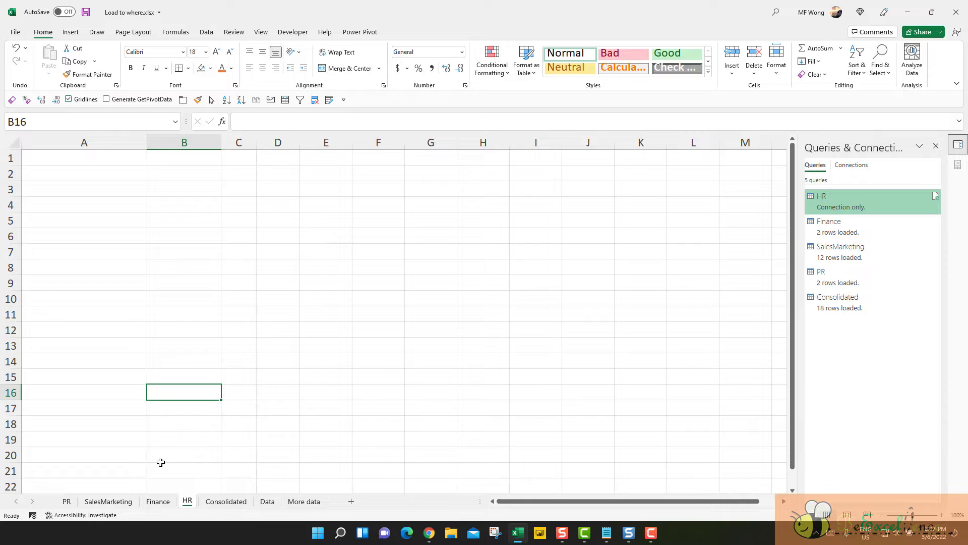
click(838, 227)
click(846, 252)
click(857, 279)
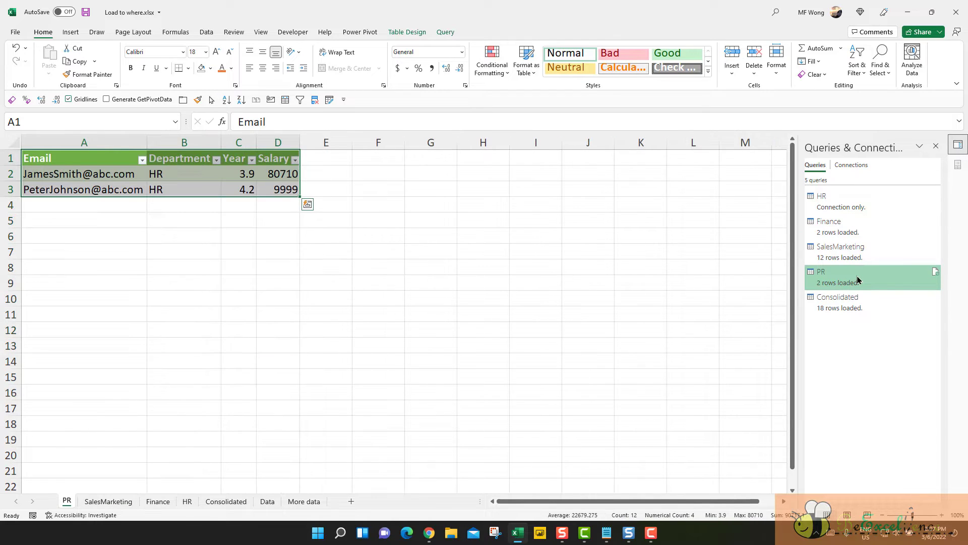
Step: Group the HR sheet with the PR, SalesMarketing and Finance sheet tabs
click(847, 227)
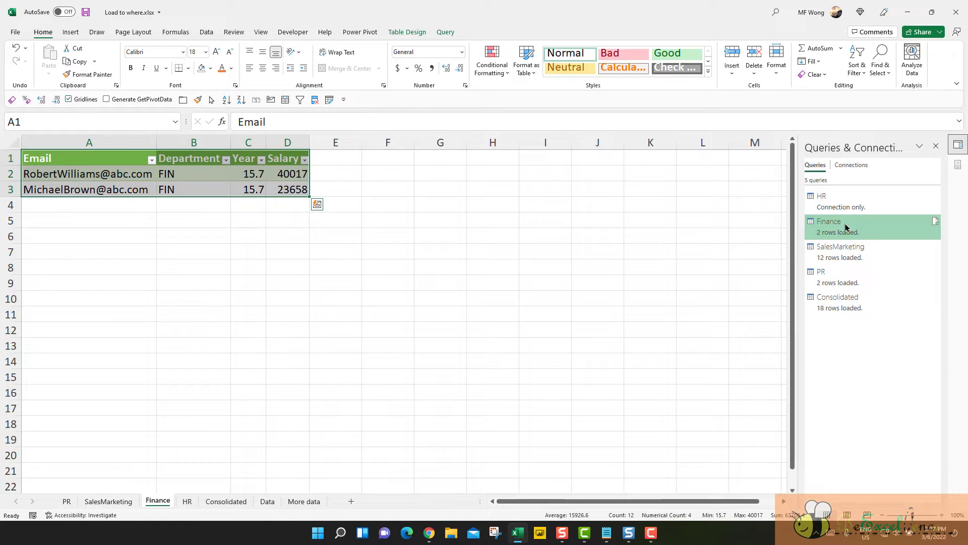
click(187, 501)
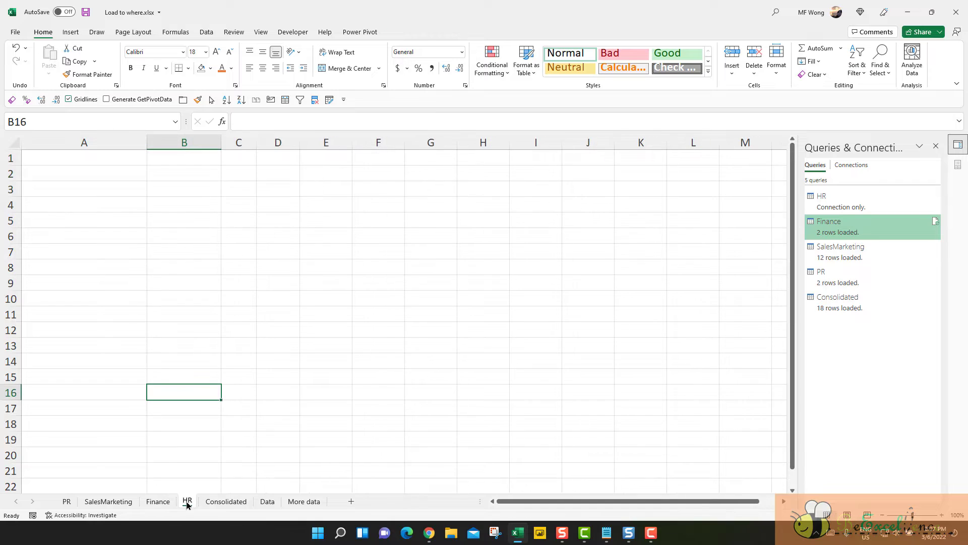
shift+click(68, 505)
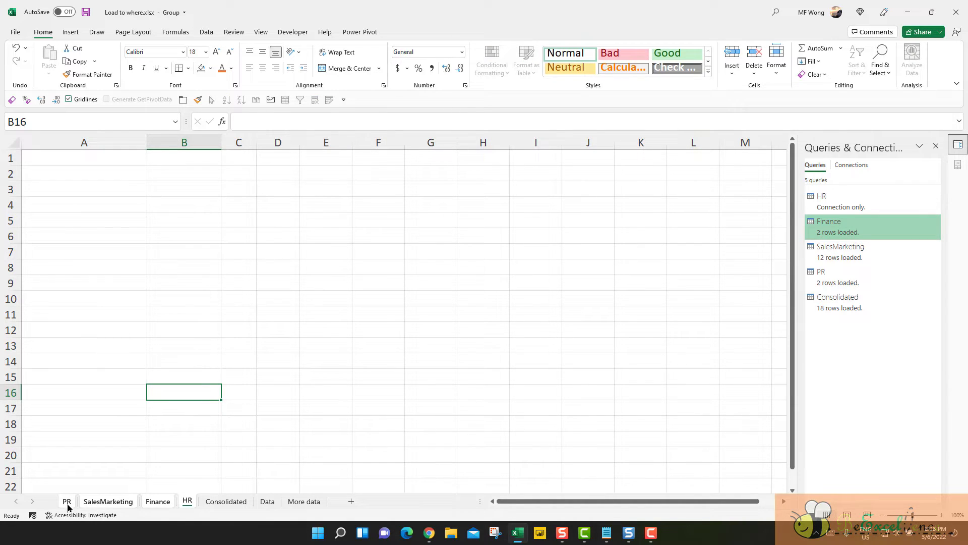
Step: Delete the grouped PR, SalesMarketing, Finance and HR sheets
right_click(68, 504)
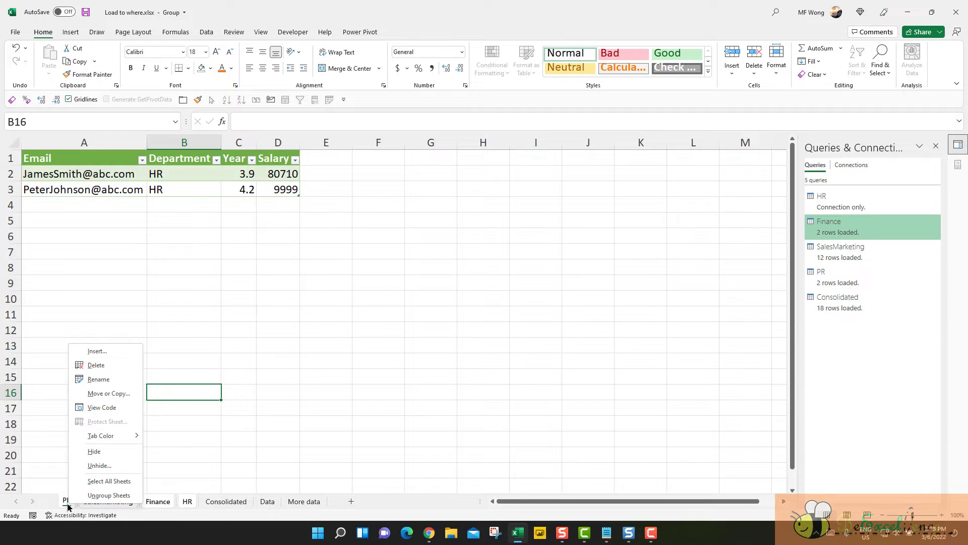
click(113, 365)
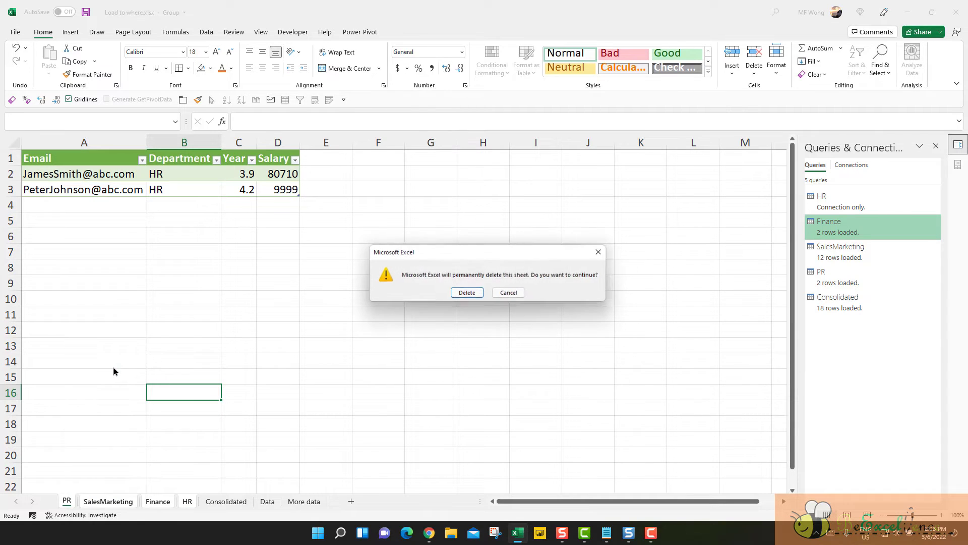
click(465, 293)
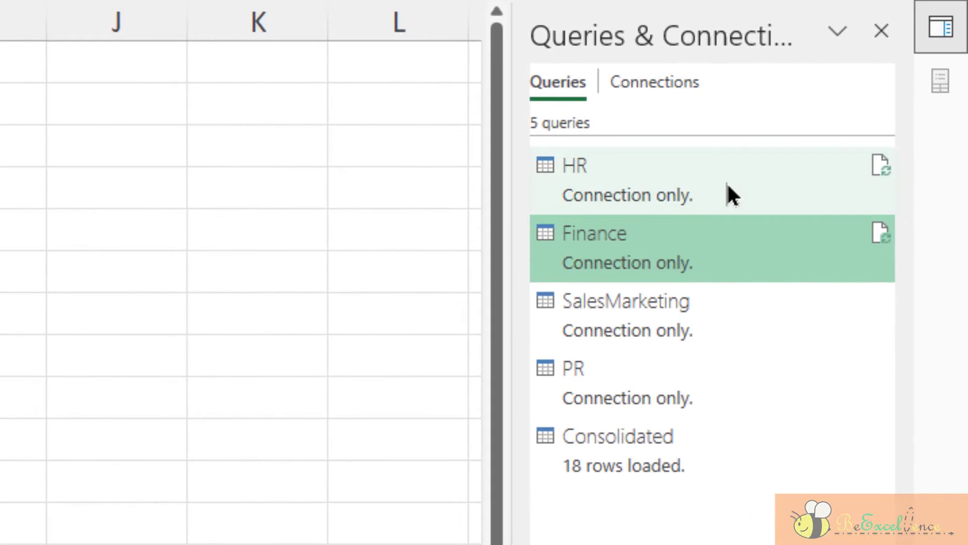
Step: Verify the HR, Finance, SalesMarketing and PR queries now read Connection only
click(727, 183)
click(749, 240)
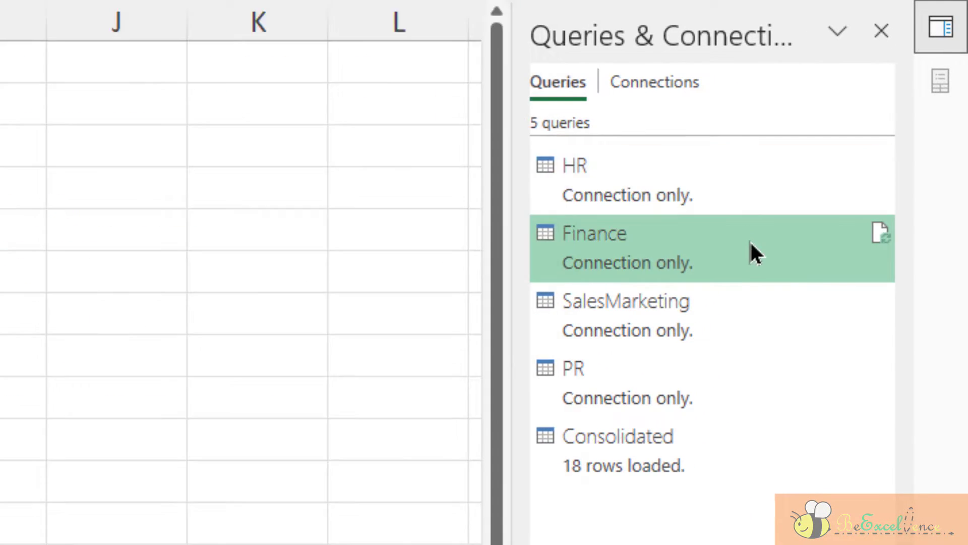
click(761, 315)
click(763, 388)
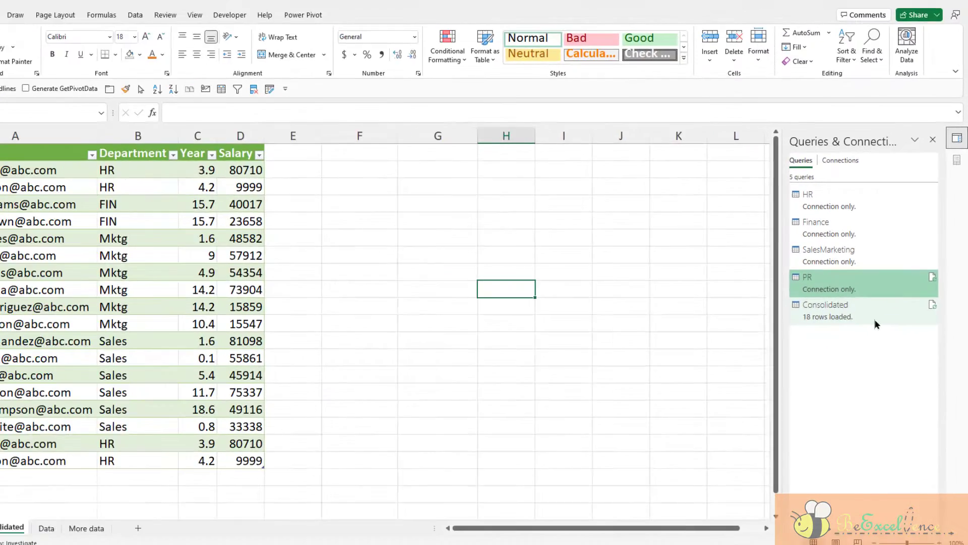
click(772, 433)
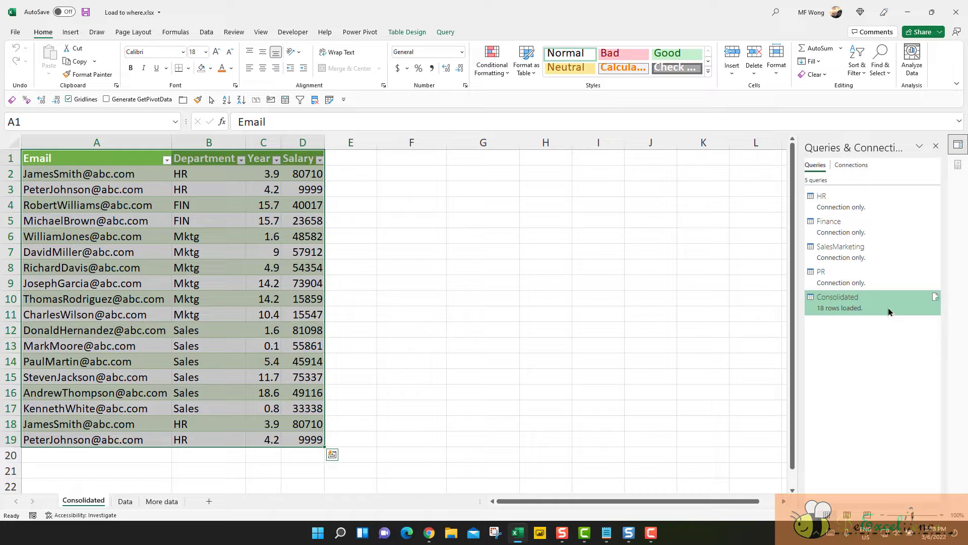
key(F10)
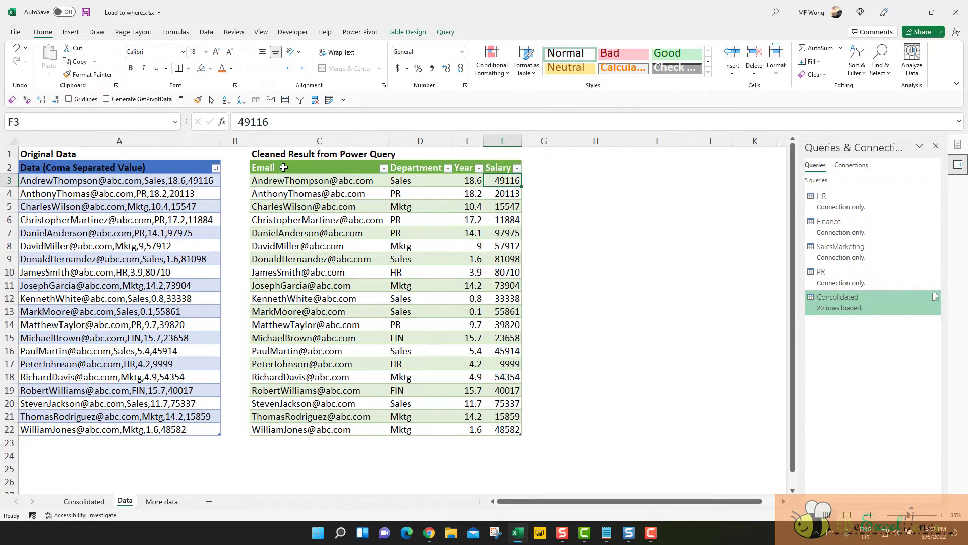
drag(284, 167, 502, 432)
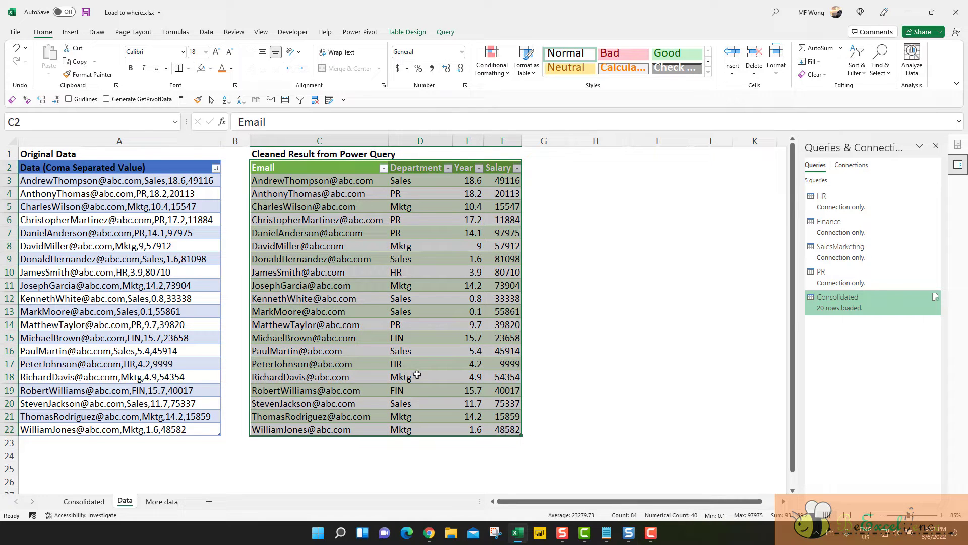
drag(123, 170, 132, 433)
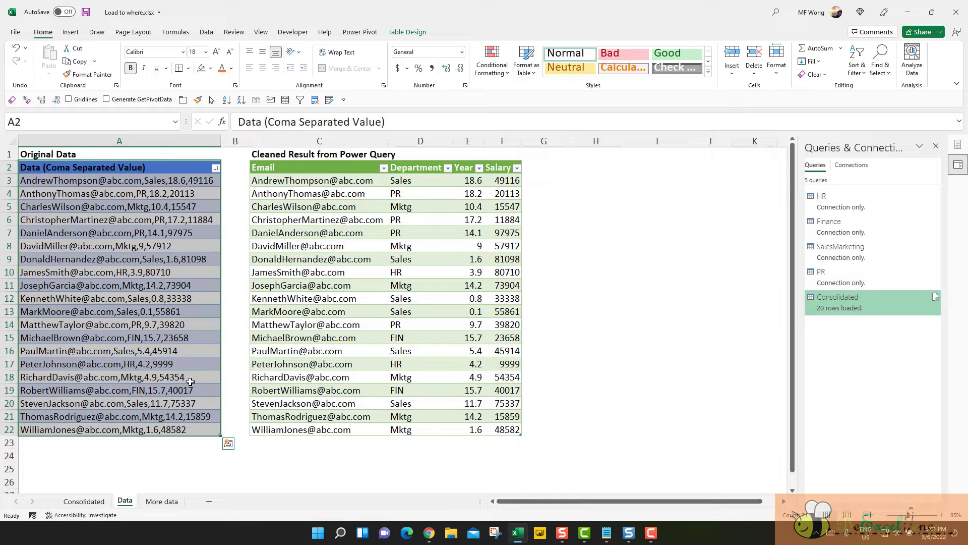
click(315, 309)
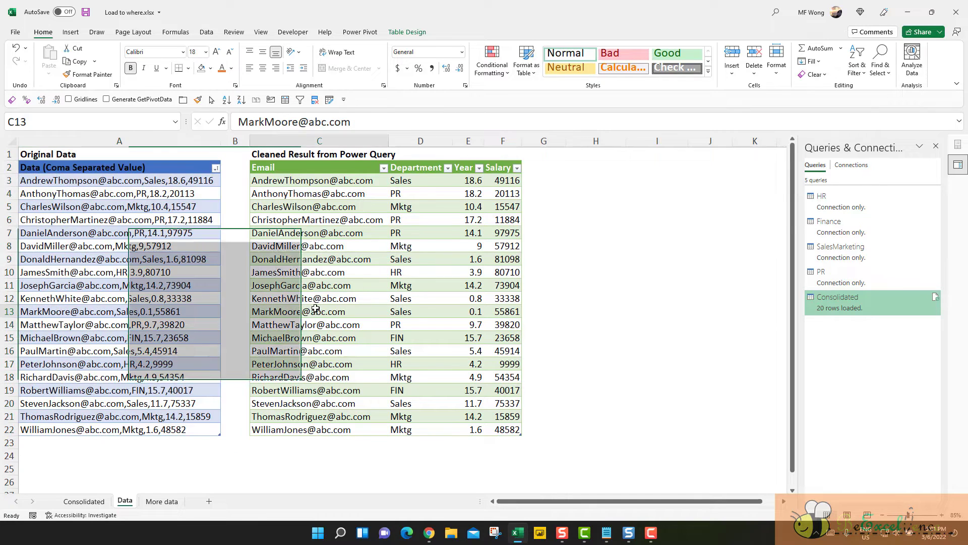
drag(315, 168, 496, 429)
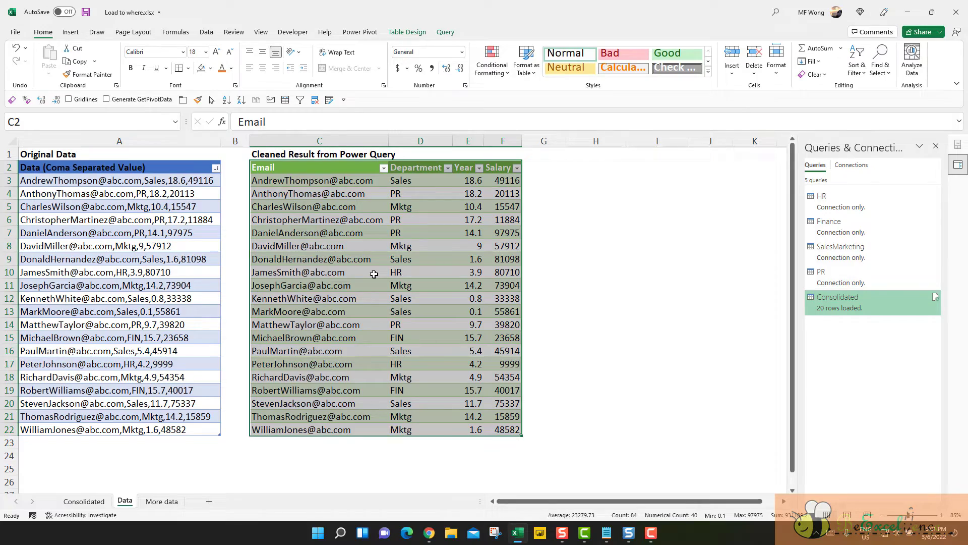
click(348, 248)
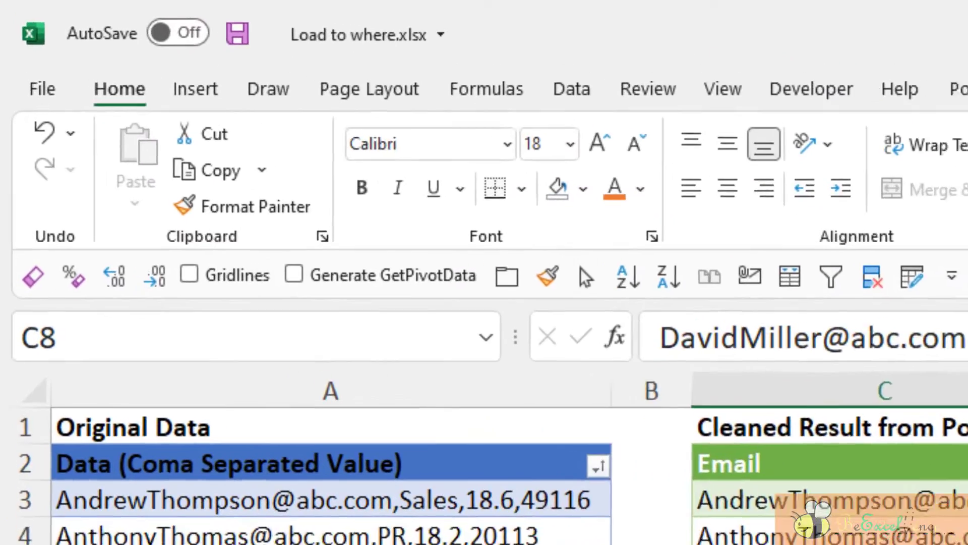
Step: Insert a PivotTable from the Consolidated table on the existing worksheet at Data!$H$2
click(190, 88)
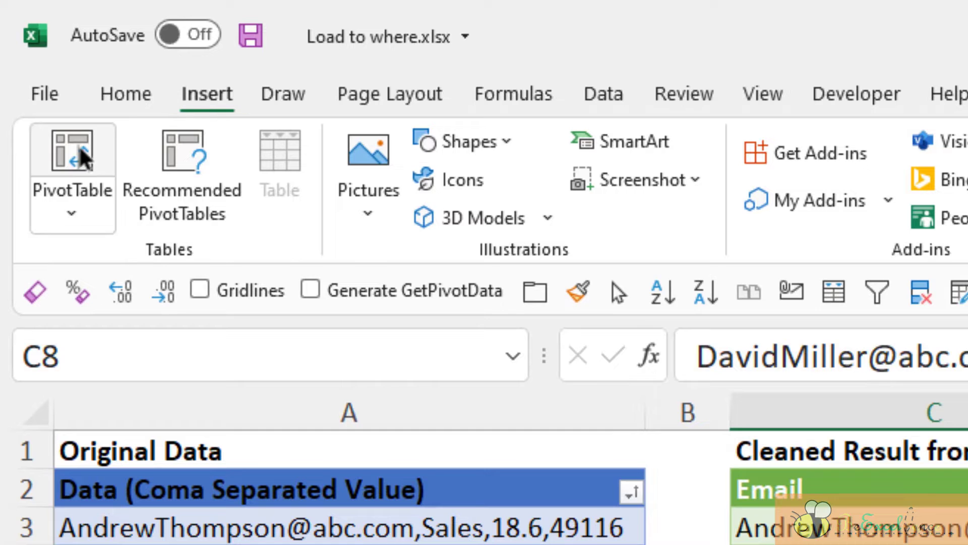
click(83, 147)
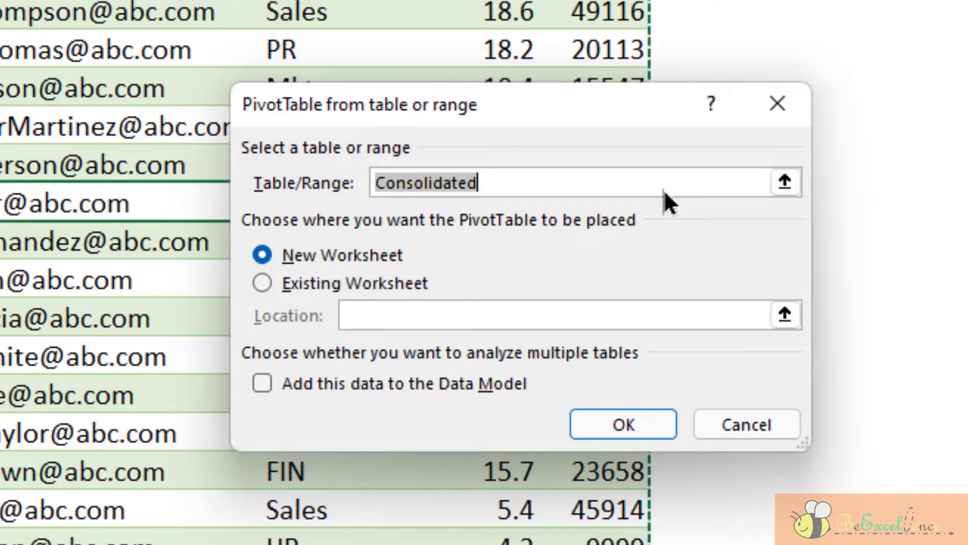
click(367, 283)
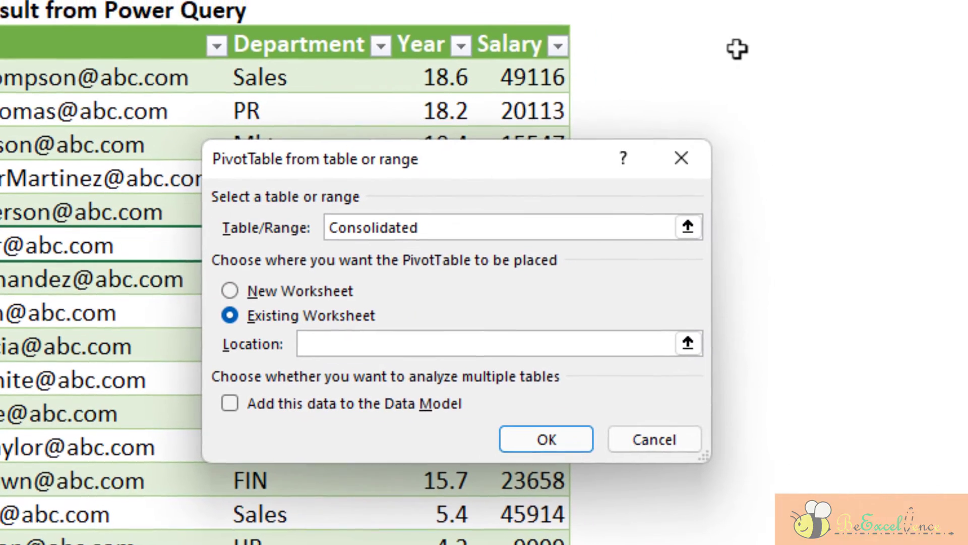
click(743, 43)
key(Return)
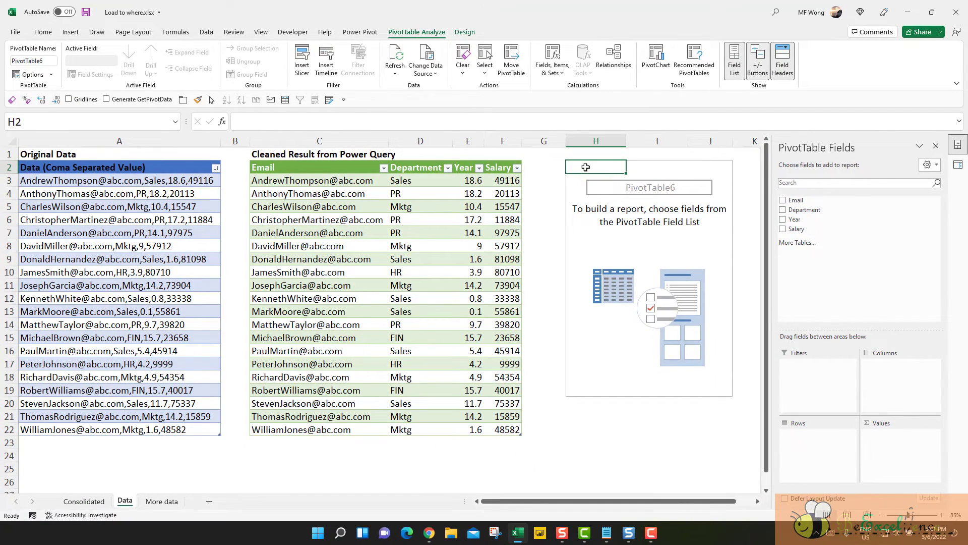
Step: Add Salary to Values and Department to Rows, giving a Grand Total of 930998
click(357, 180)
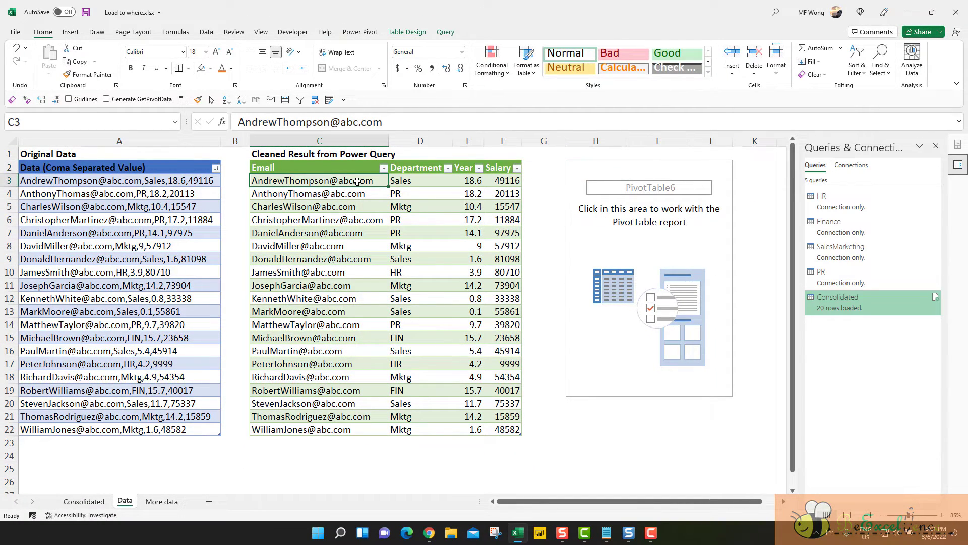
click(662, 230)
drag(797, 228, 914, 451)
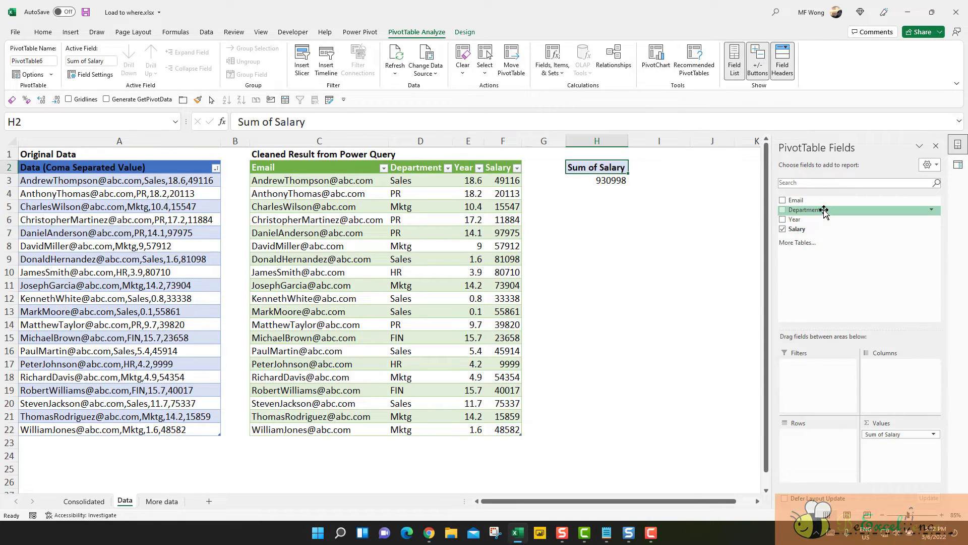
drag(823, 212, 828, 446)
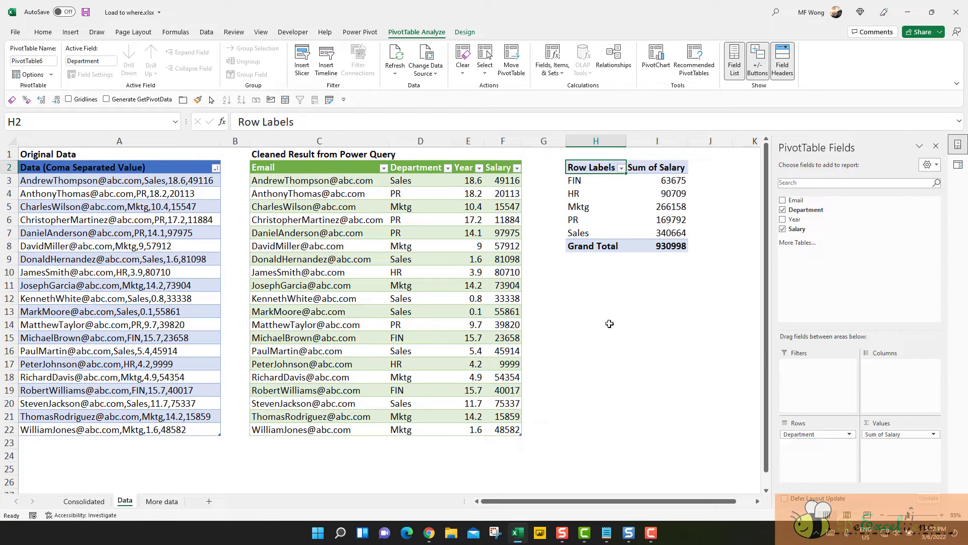
click(392, 204)
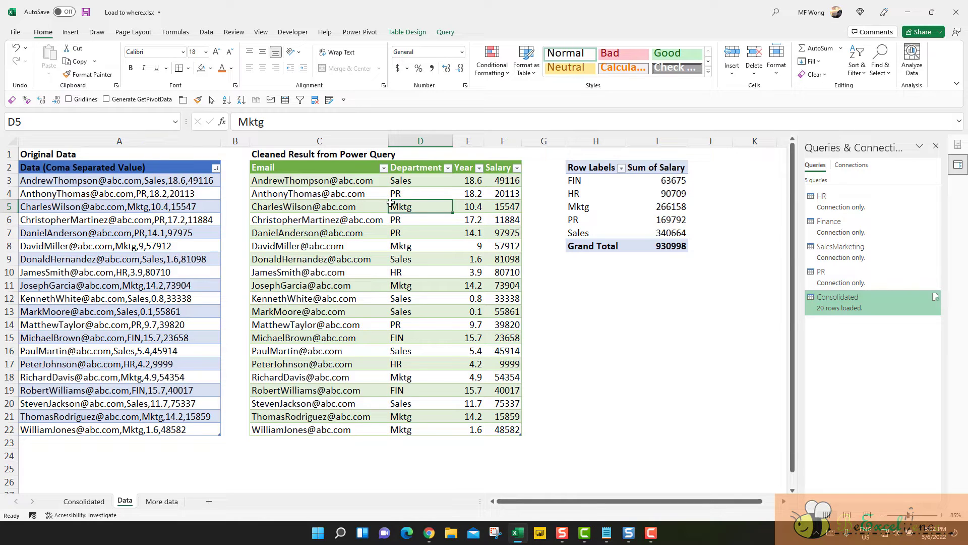
click(158, 182)
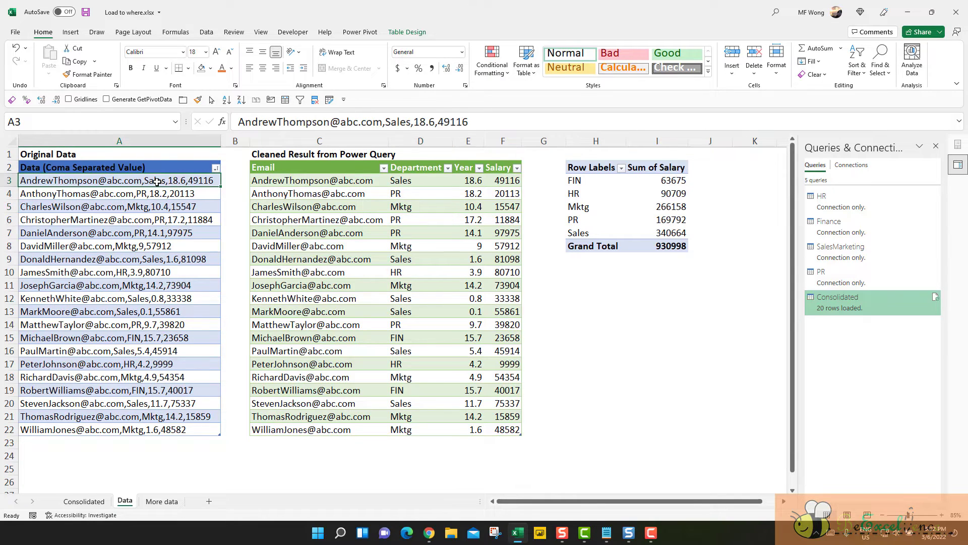
Step: Change the department in cell A3 from Sales to PR
double_click(391, 122)
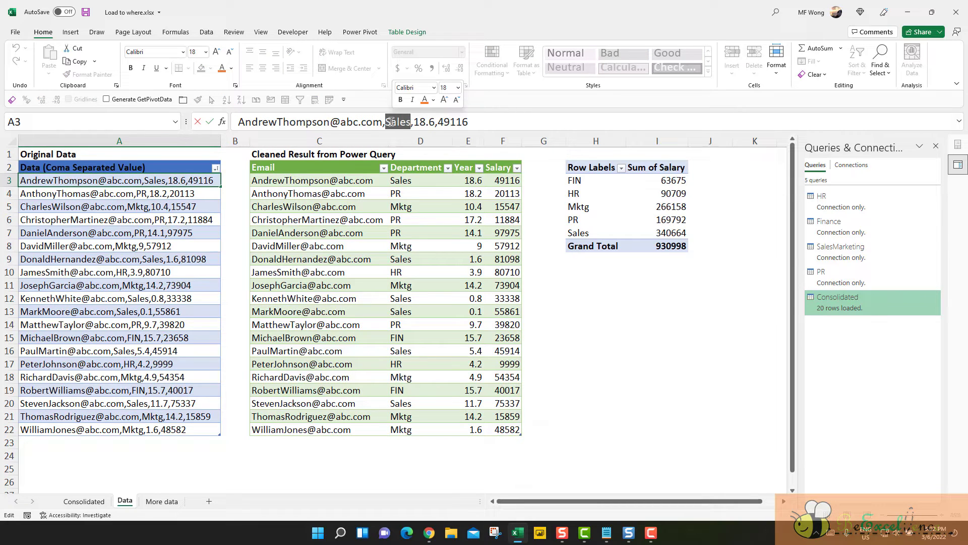
text(PR)
key(Return)
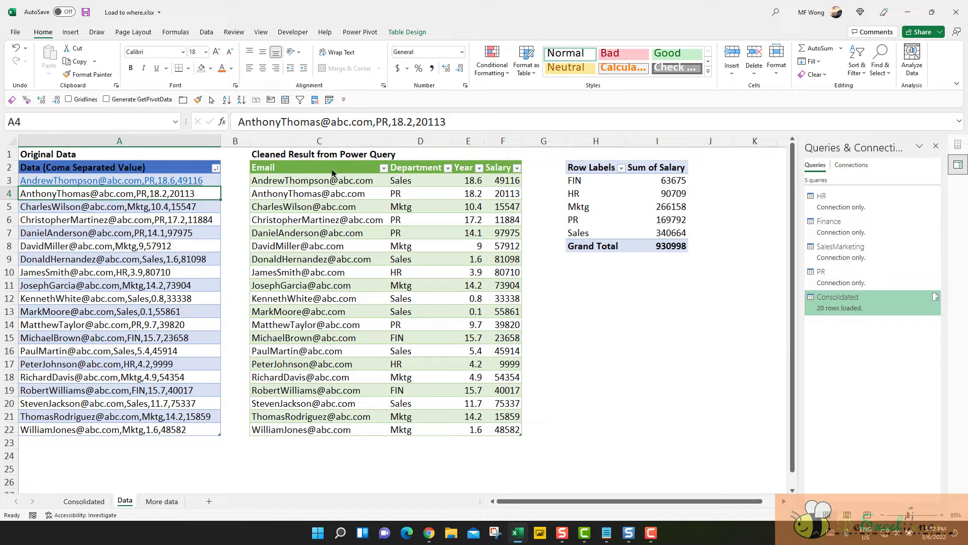
click(205, 33)
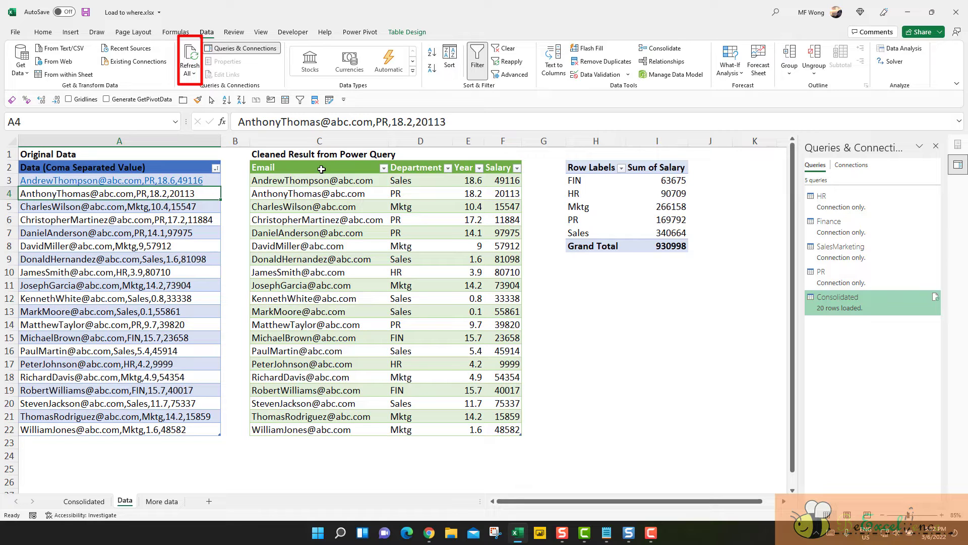
Step: Refresh All so the cleaned table lists the first record under PR
drag(321, 169, 509, 444)
drag(577, 166, 671, 246)
click(654, 298)
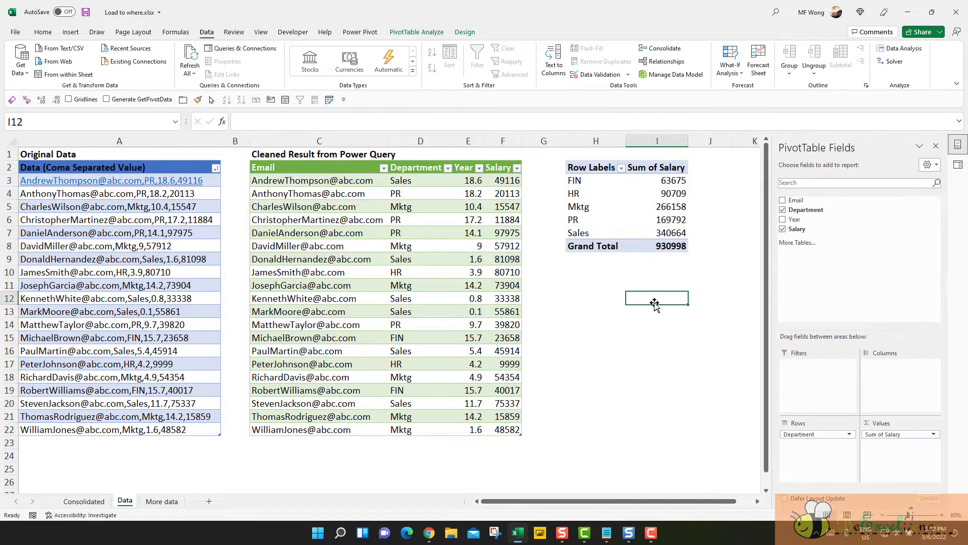
click(429, 268)
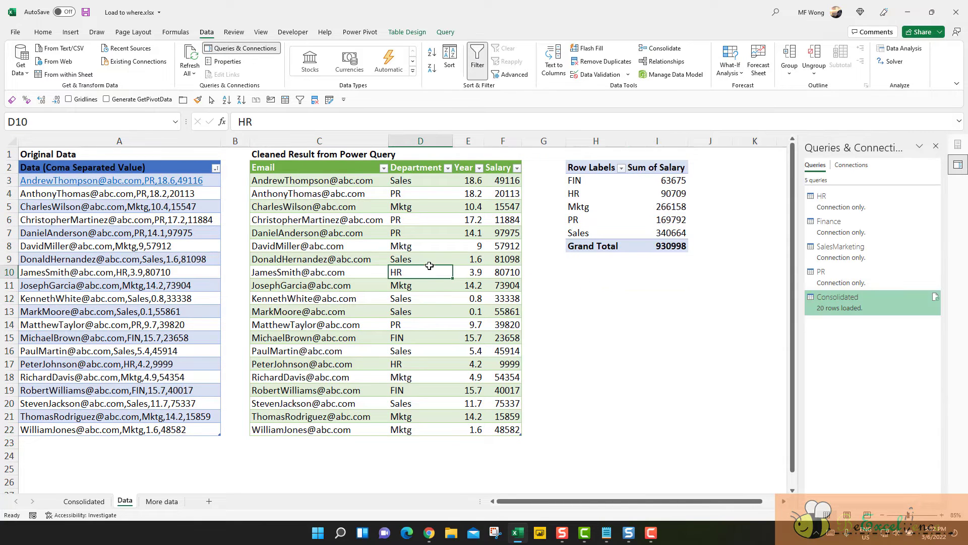
click(189, 51)
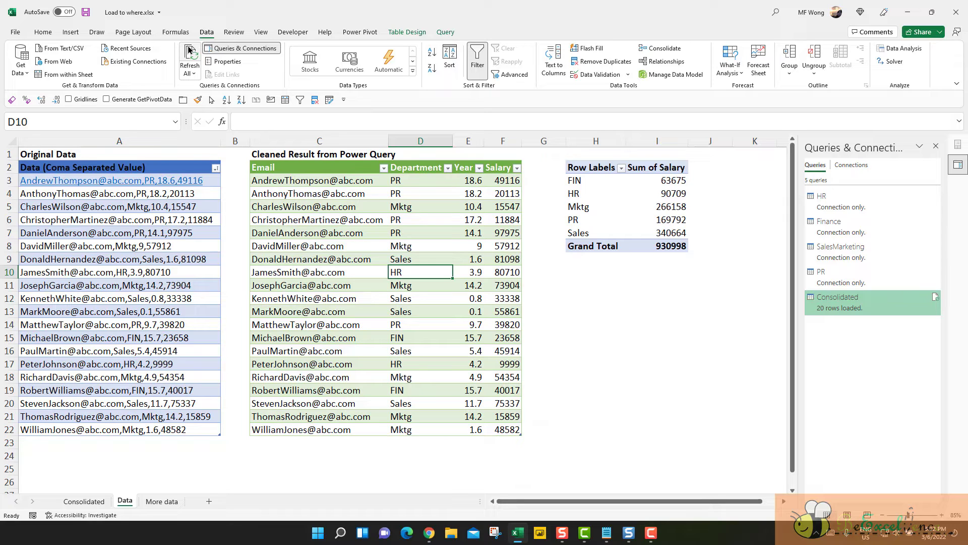
Step: Refresh All again so the PivotTable shows PR 218908 and Sales 291548
drag(593, 193, 666, 240)
click(467, 221)
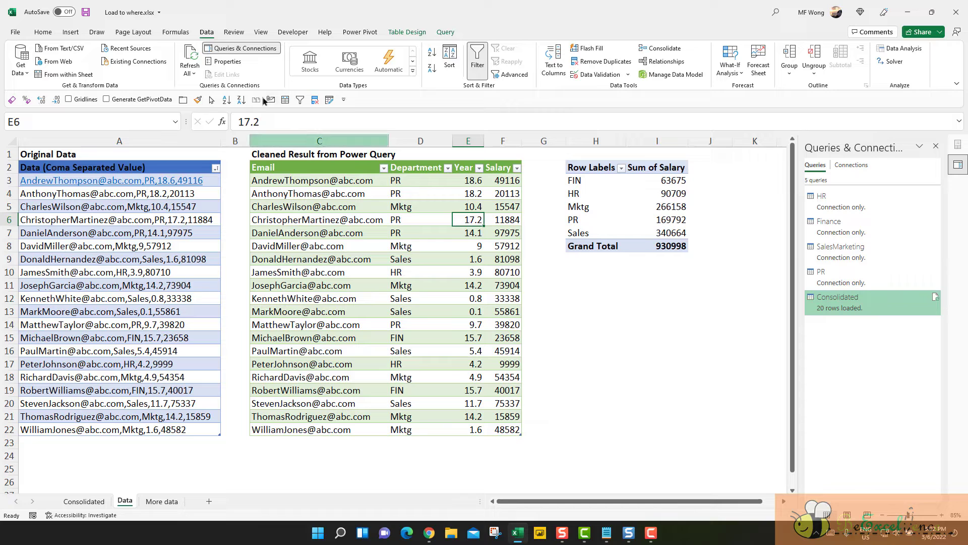
click(189, 55)
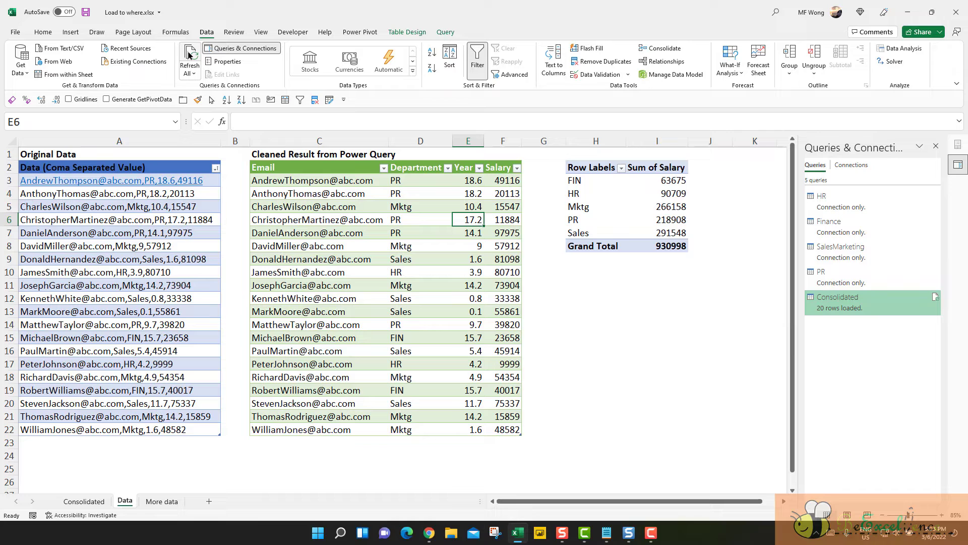
click(343, 231)
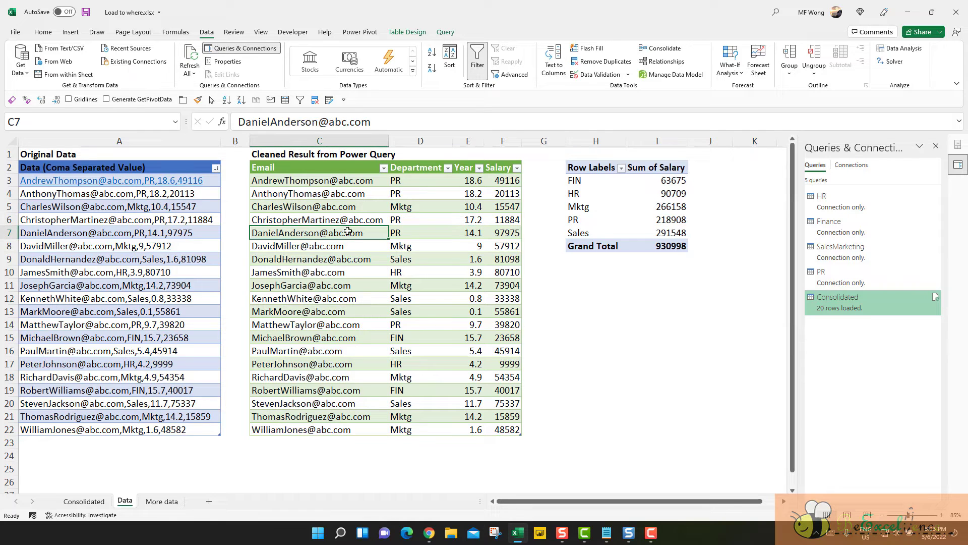
Step: Switch the Consolidated query to Only Create Connection, removing its cleaned table from the Data sheet
click(320, 169)
drag(319, 169, 469, 406)
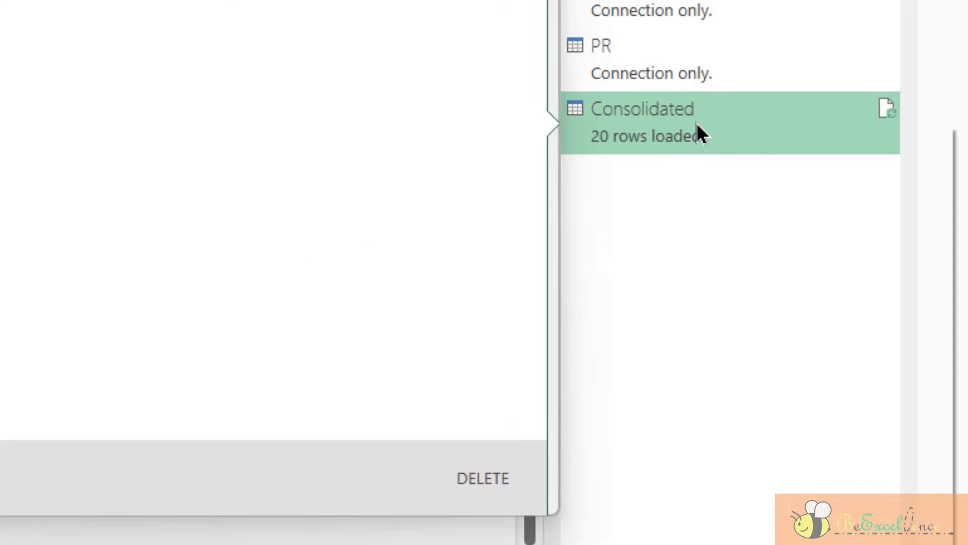
right_click(698, 126)
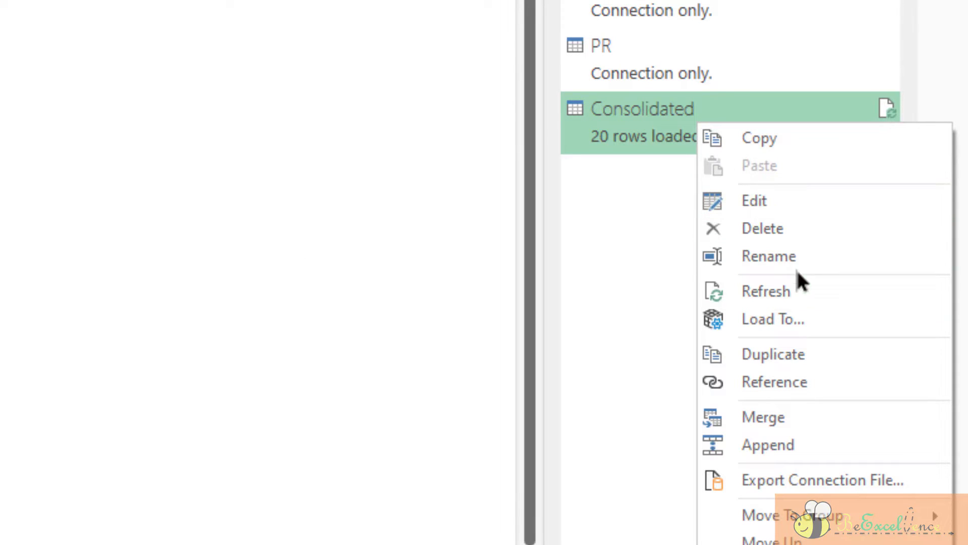
click(826, 318)
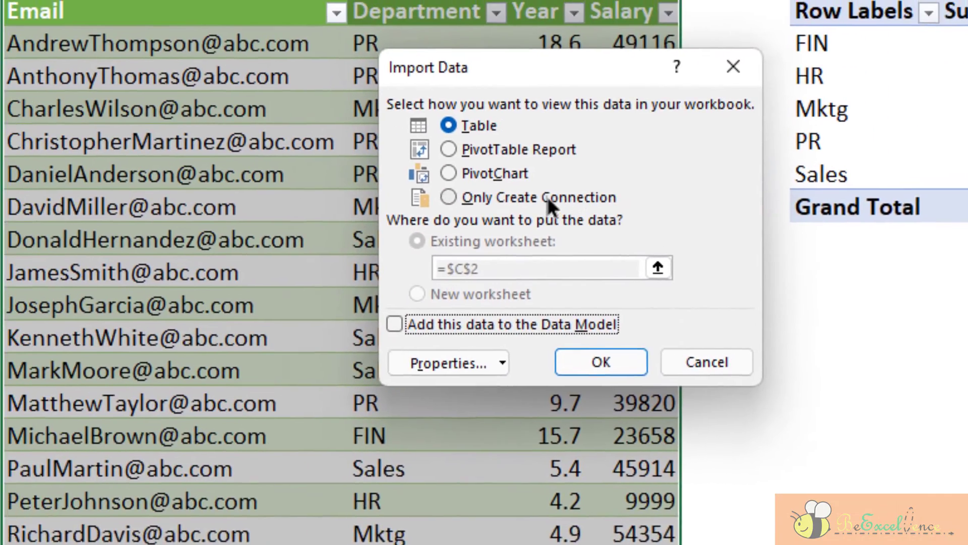
click(562, 201)
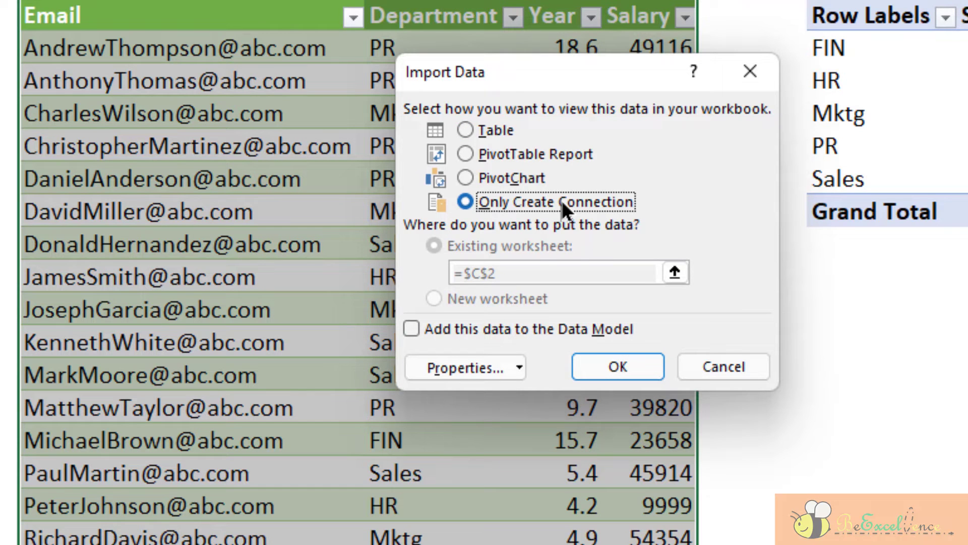
click(638, 359)
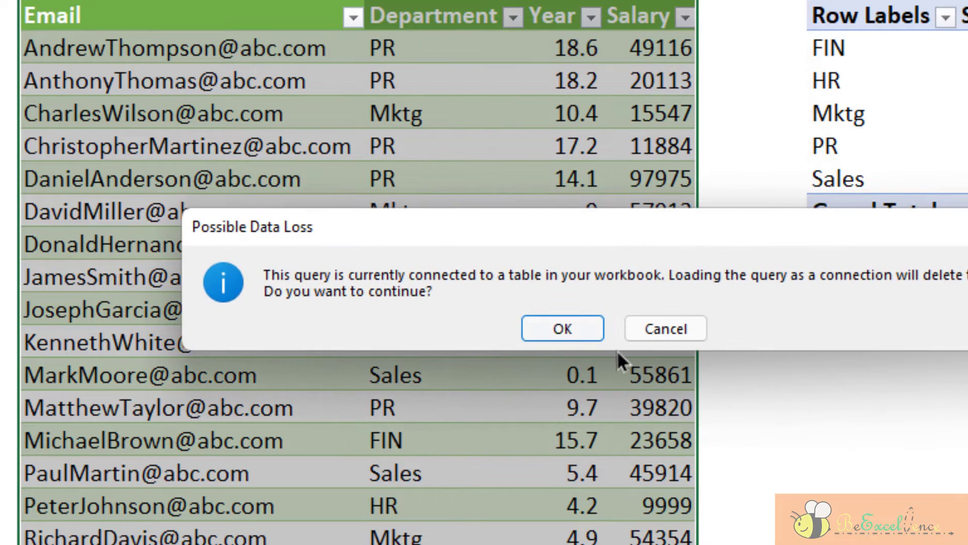
click(579, 333)
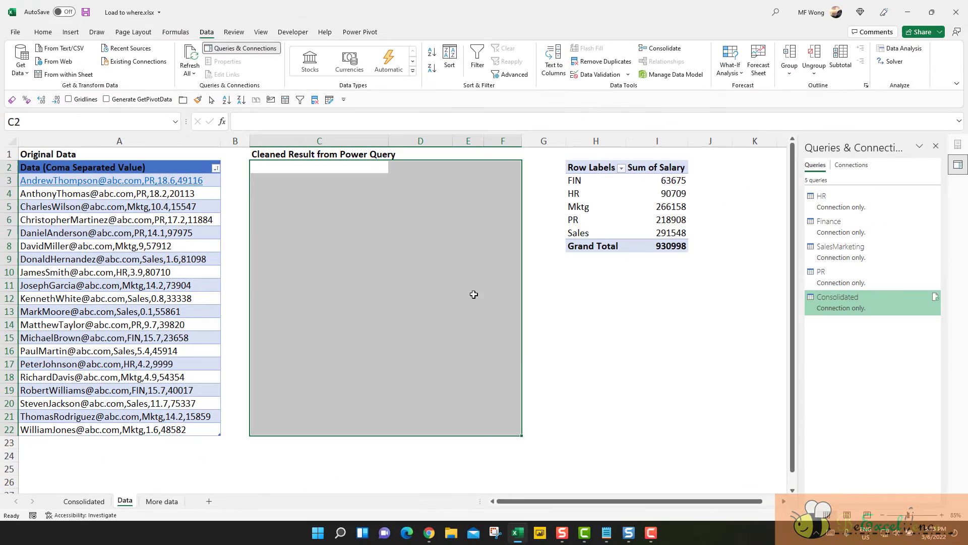
click(590, 223)
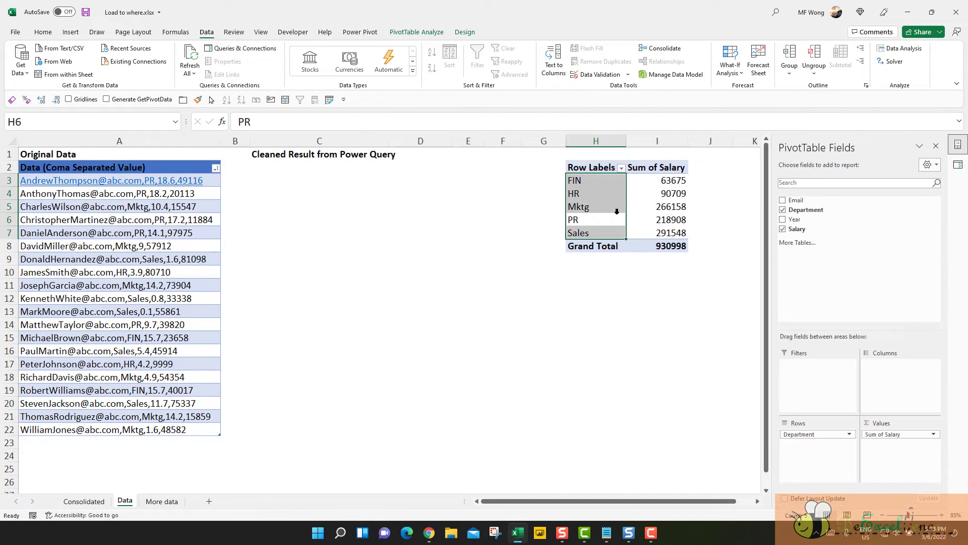
Step: Try refreshing the PivotTable and dismiss the invalid reference error
click(660, 204)
right_click(661, 207)
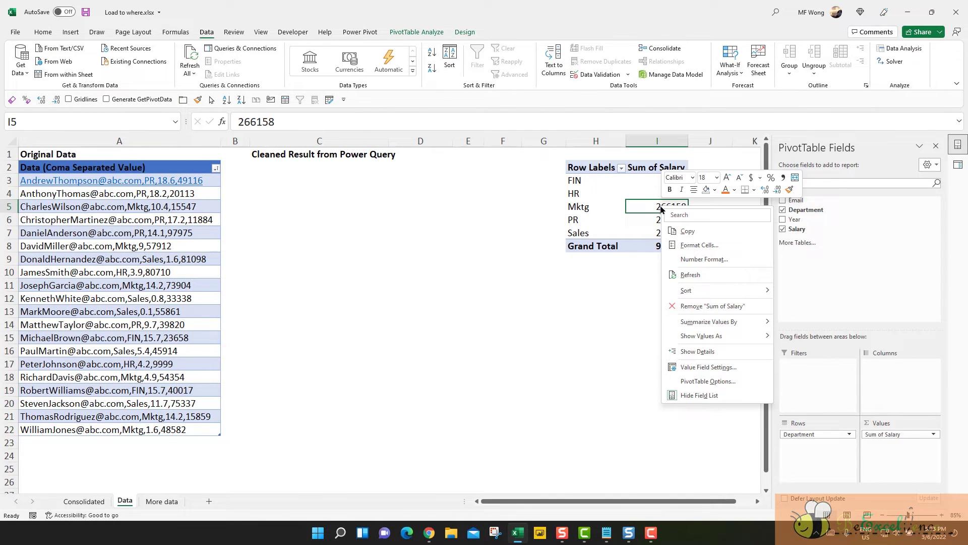
click(701, 274)
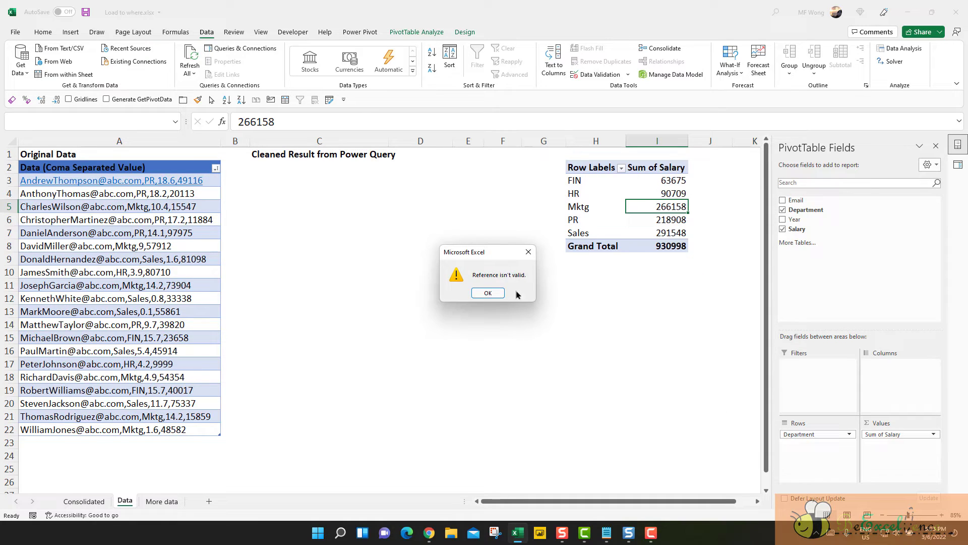
click(488, 292)
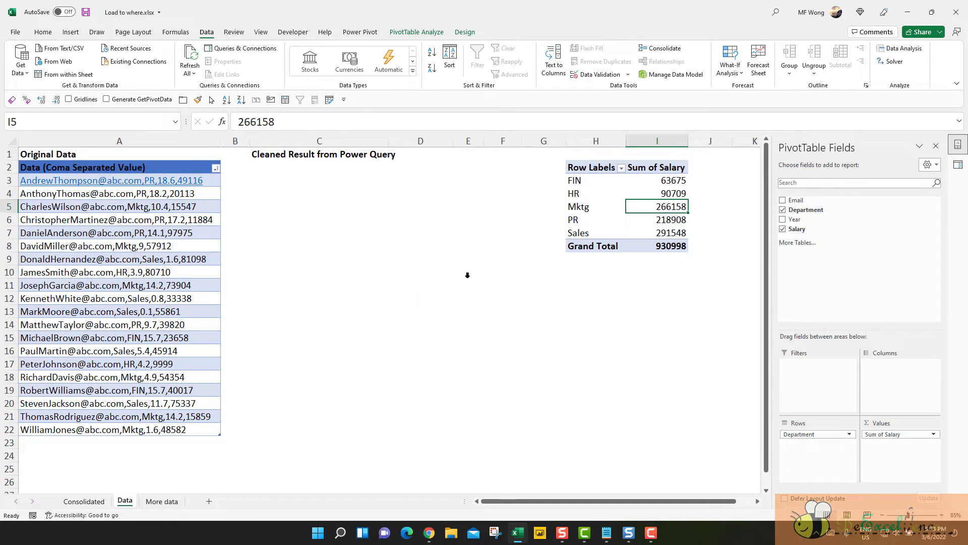
Step: Clear the leftover block in columns C to F
drag(261, 167, 503, 434)
key(alt+a)
key(o)
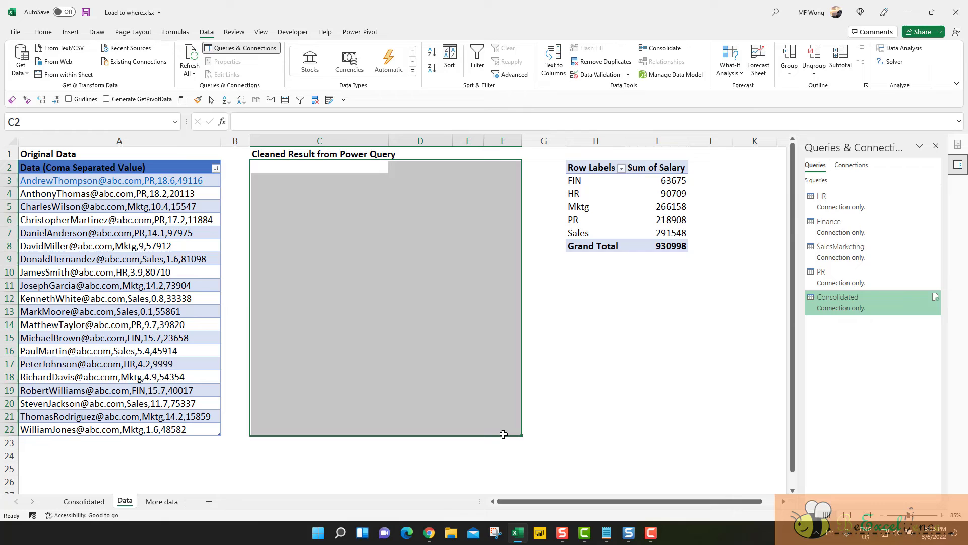
Step: Select the old PivotTable H1:I9 and delete it
click(645, 224)
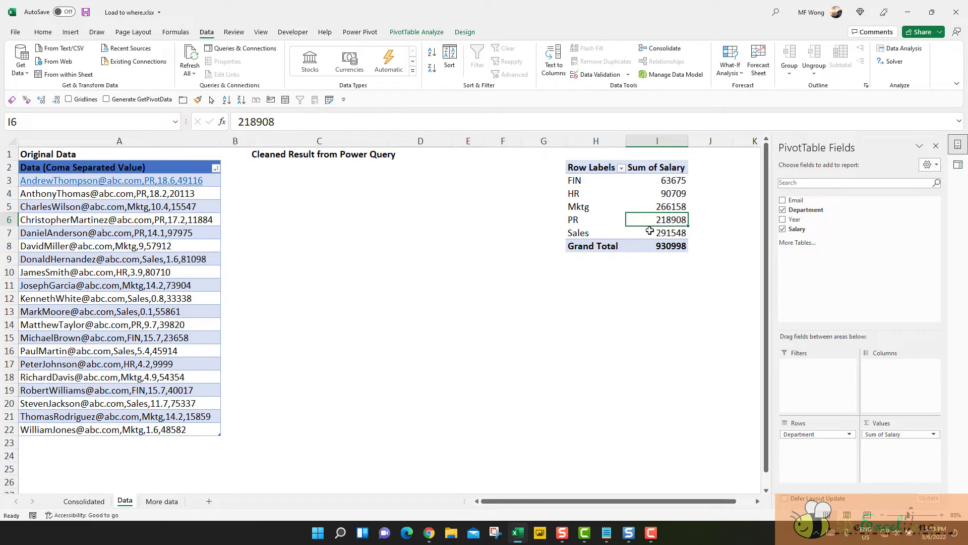
click(679, 259)
drag(679, 259, 574, 151)
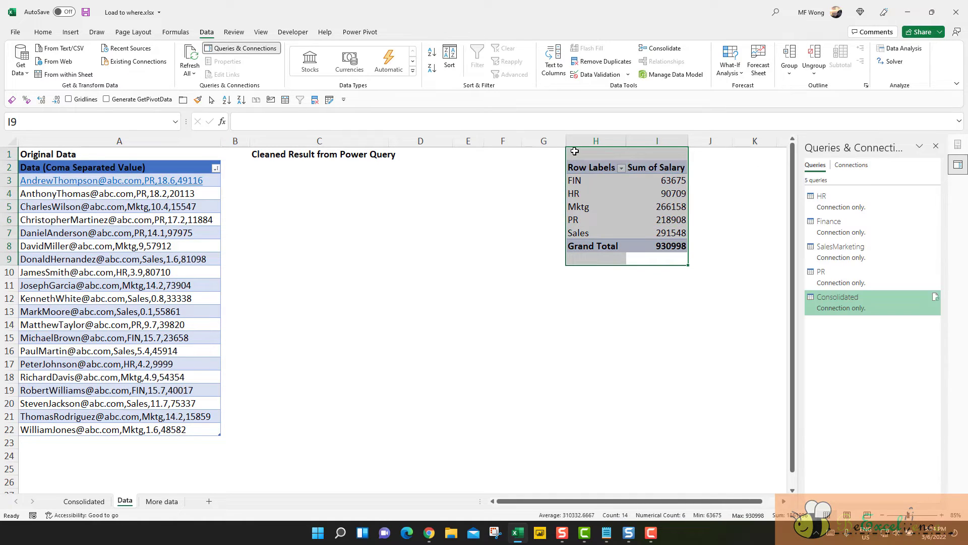
key(Delete)
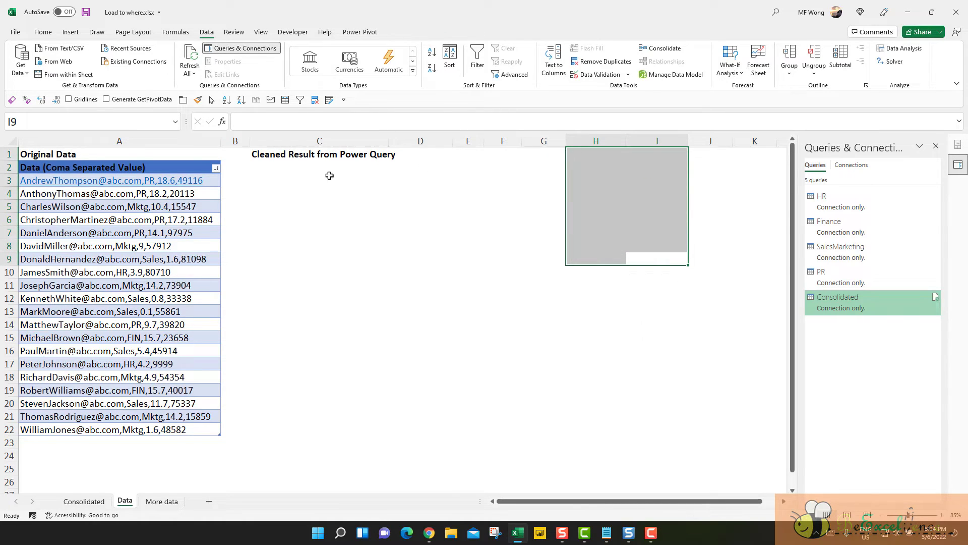
click(276, 181)
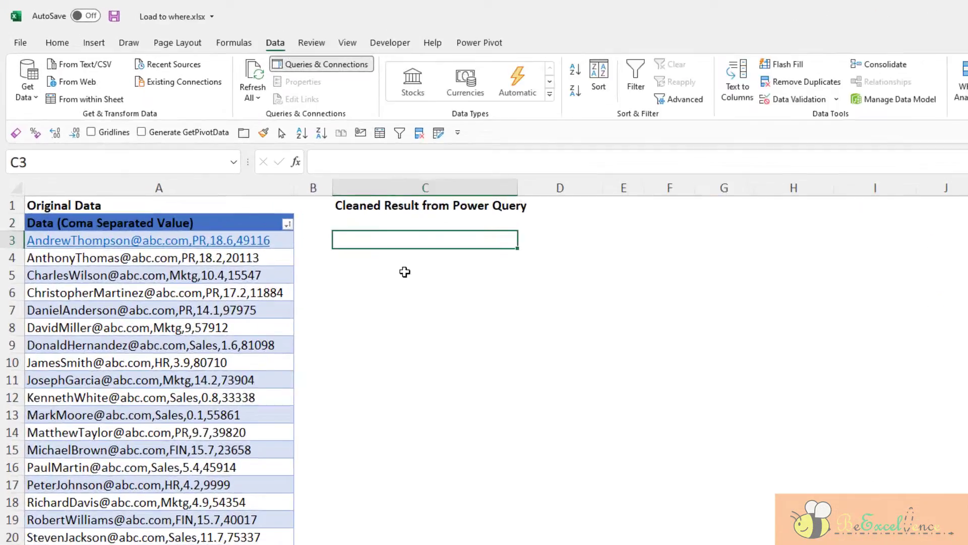
Step: Begin a range-based PivotTable at C5 on the Data sheet, then cancel it
click(309, 205)
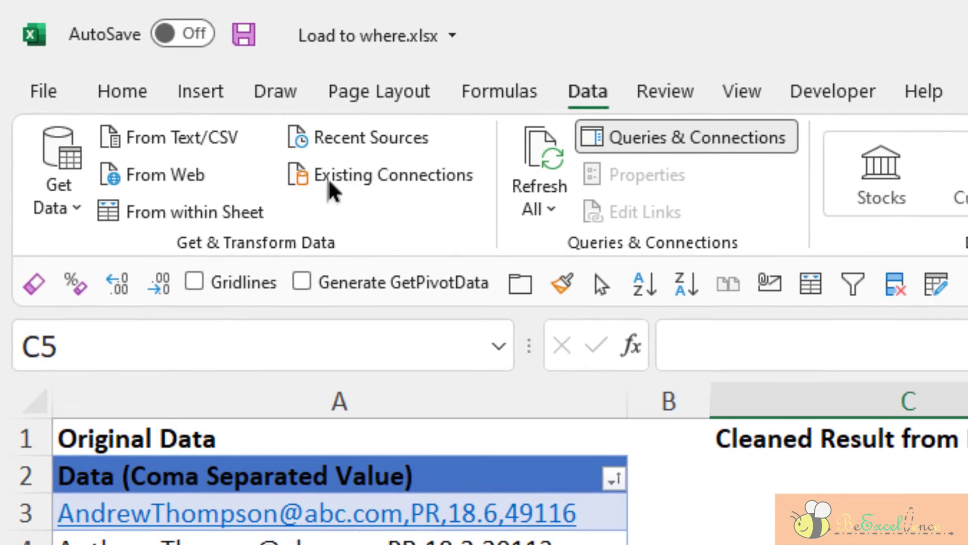
click(212, 101)
click(65, 143)
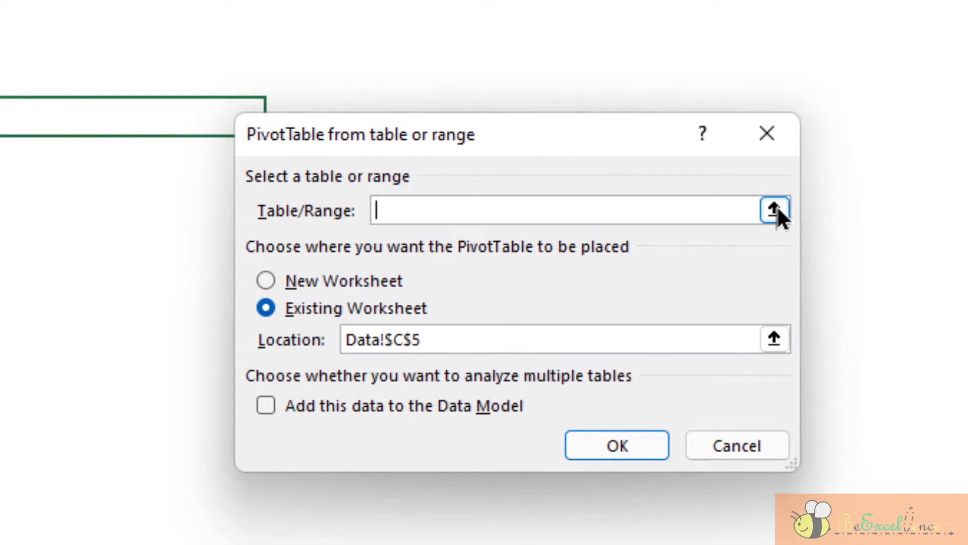
click(777, 210)
click(780, 176)
click(776, 446)
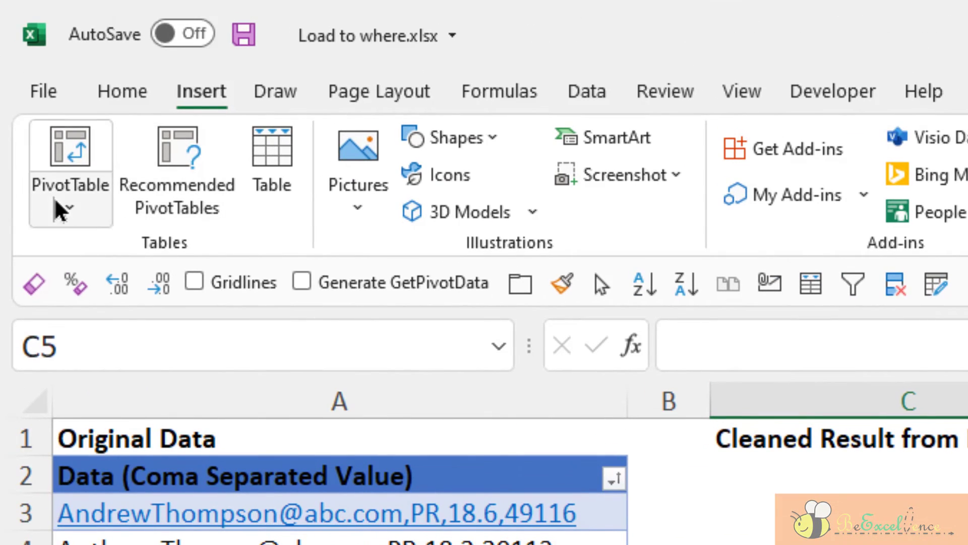
Step: Create the PivotTable at C5 from the external Query - Consolidated connection
click(62, 208)
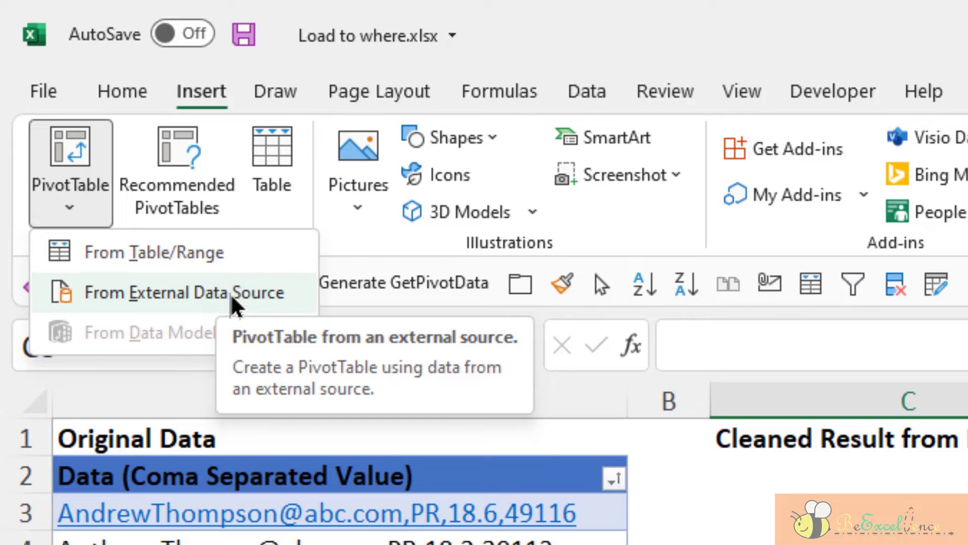
click(233, 293)
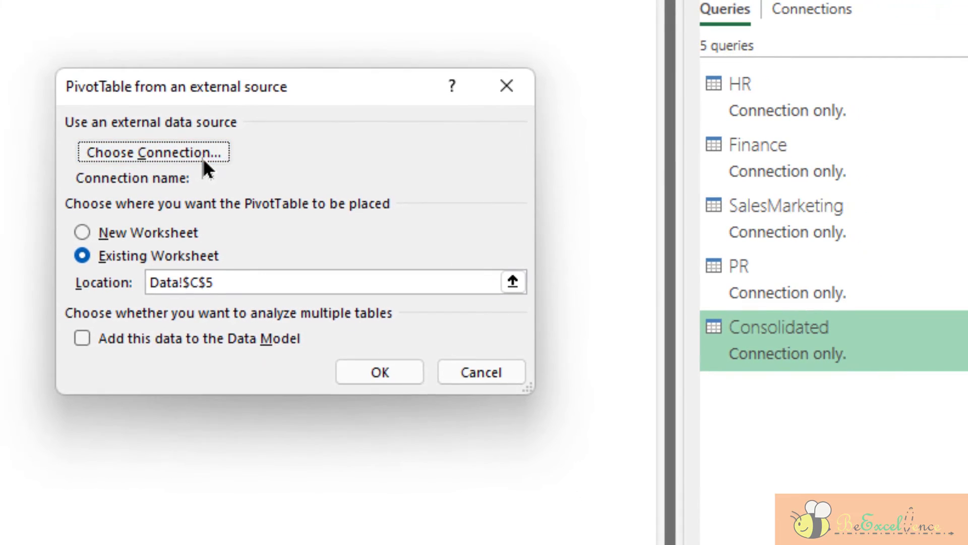
click(203, 159)
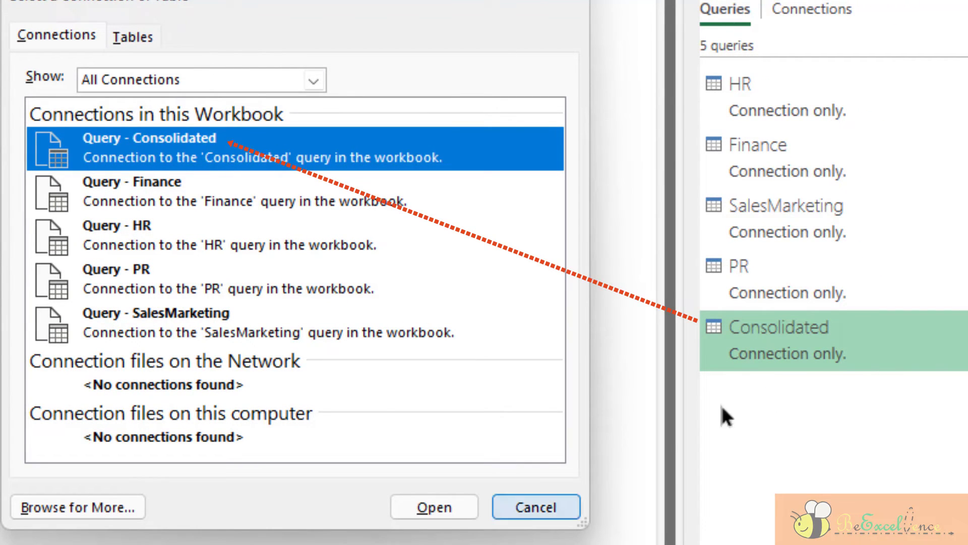
click(444, 507)
click(385, 374)
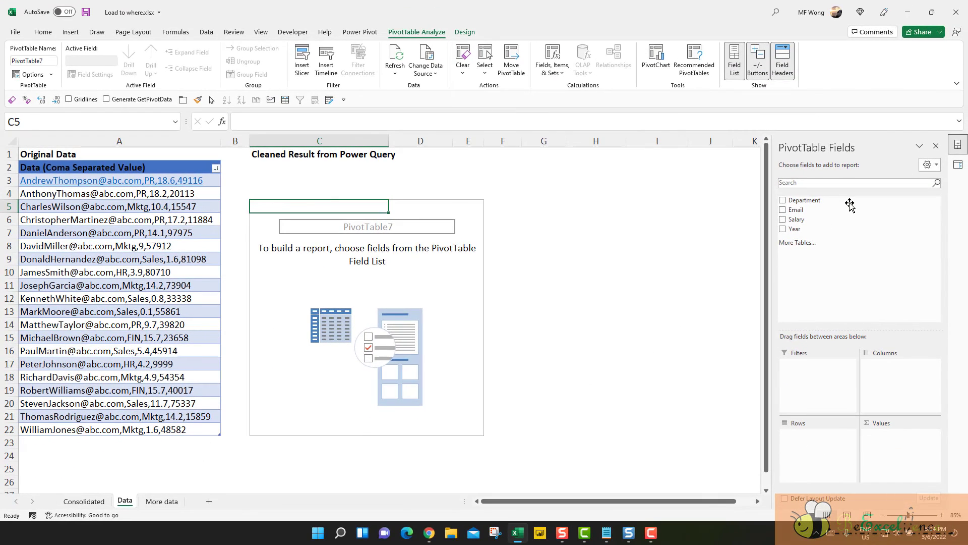
Step: Put Salary in Values and Department in Rows, then select the Mktg total and cell A4
drag(816, 219, 876, 460)
click(783, 200)
mouse_move(359, 247)
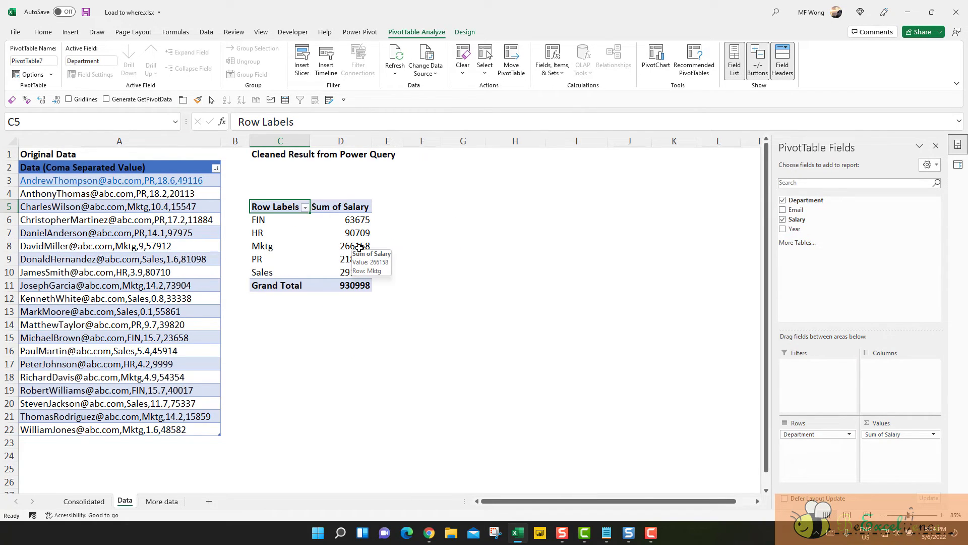
click(359, 247)
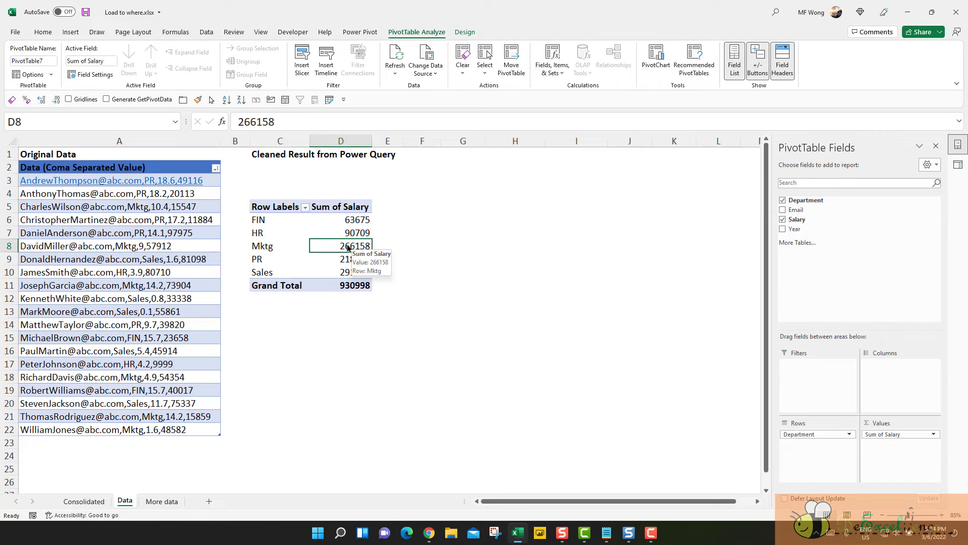
click(205, 197)
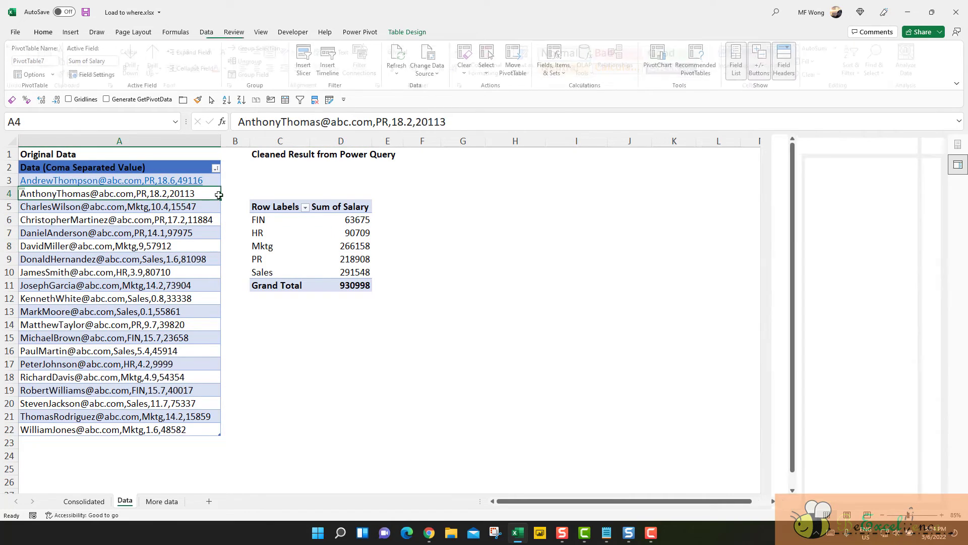
Step: Change the A4 record's department from PR to HR in the formula bar
click(378, 121)
key(Delete)
text(H)
key(Return)
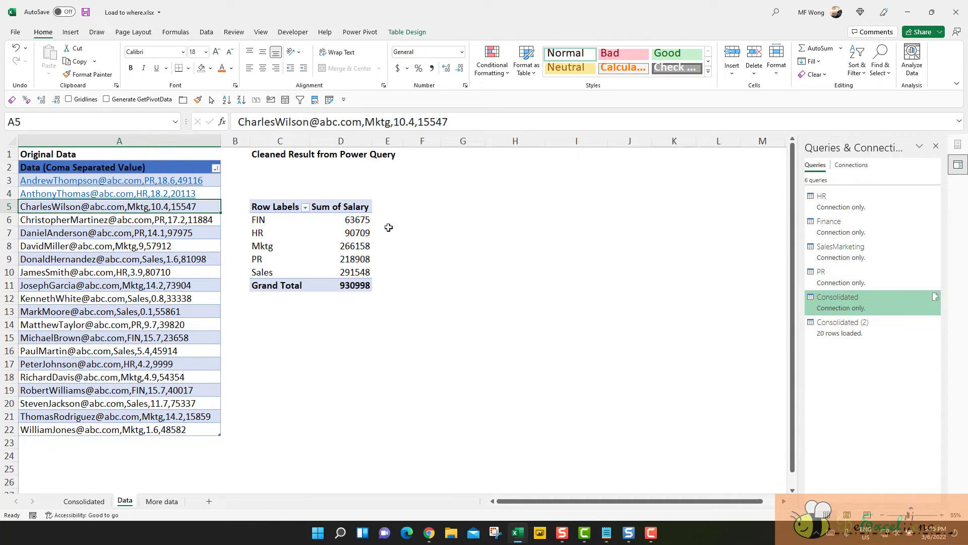
Step: Refresh the PivotTable with Refresh All to pick up the edited source
click(368, 243)
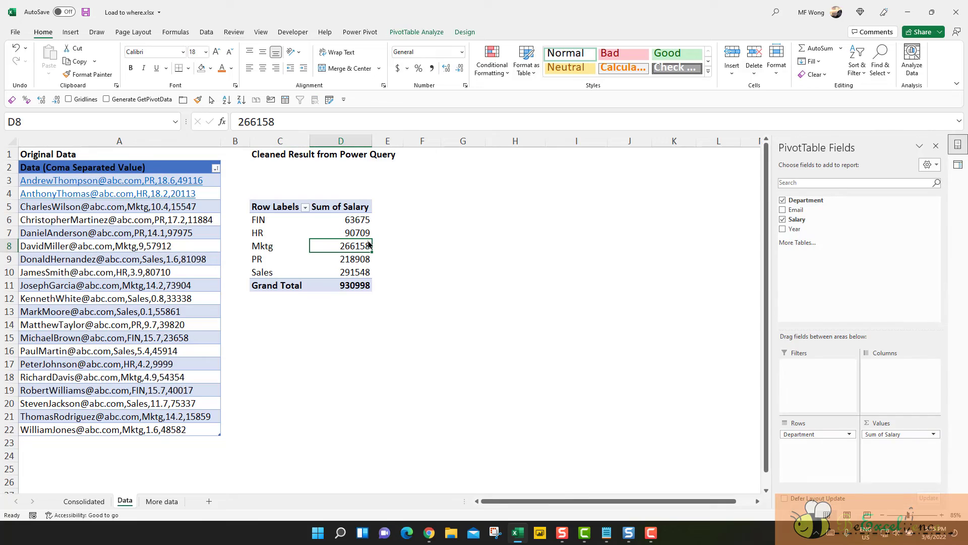
click(207, 32)
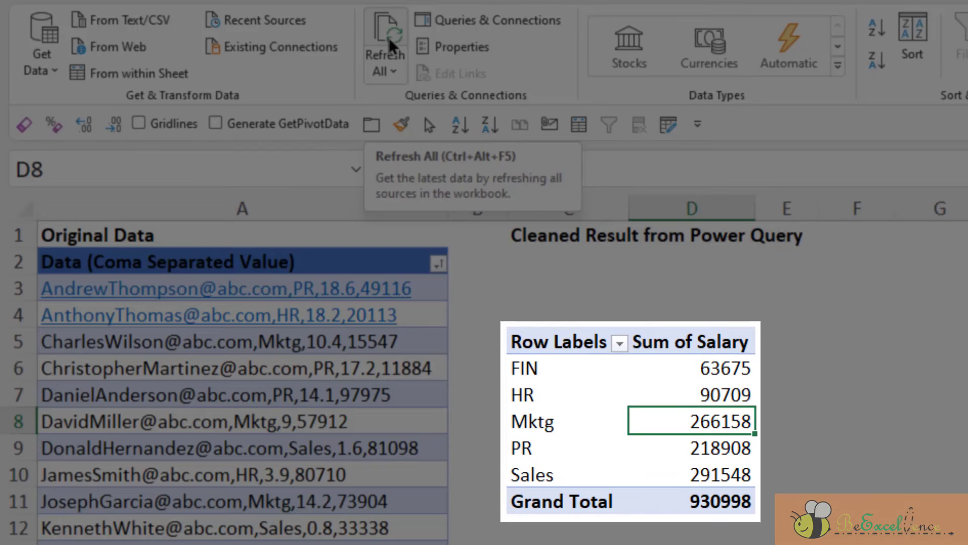
click(390, 41)
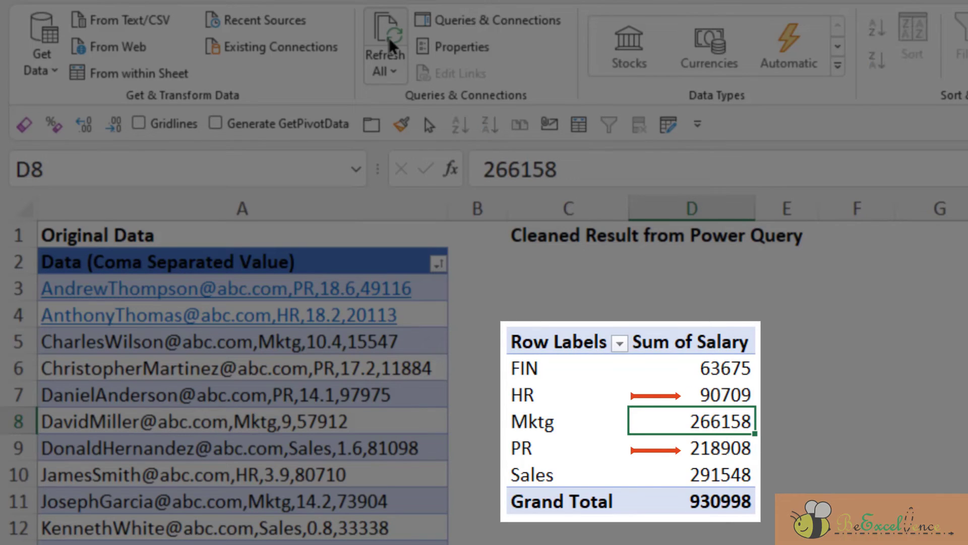